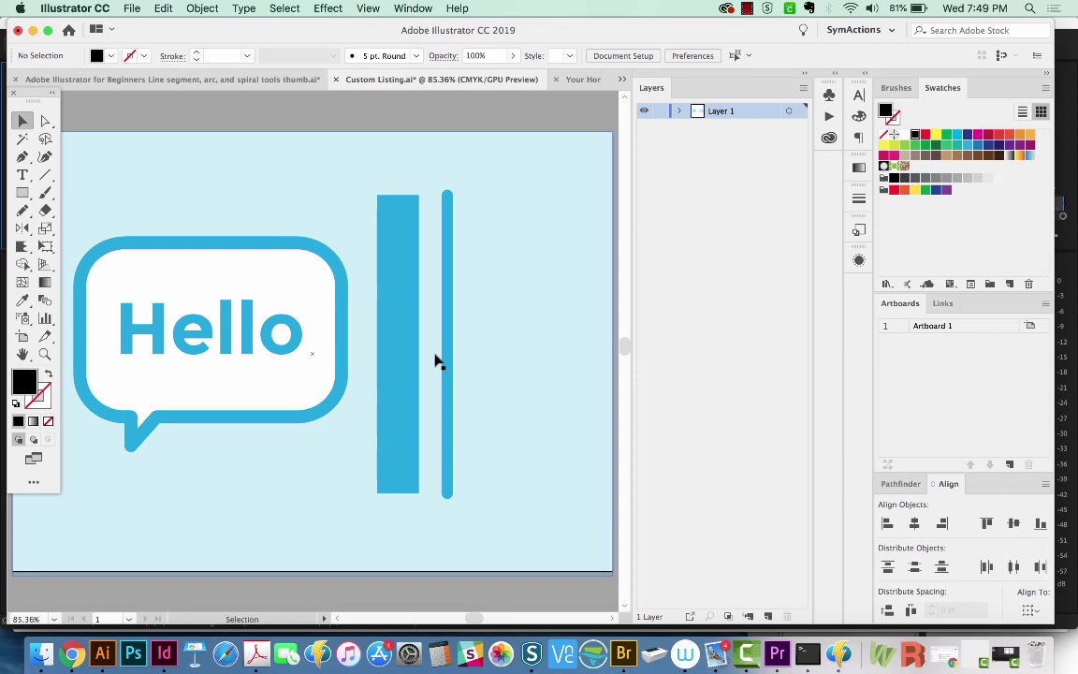
Pick the Scallop tool, check the artwork in Outline view, then zoom out to the whole artboard.
{"action": "mouse_move", "coordinate": [22, 246]}
{"action": "left_mouse_down"}
{"action": "mouse_move", "coordinate": [86, 359]}
{"action": "mouse_move", "coordinate": [100, 343]}
{"action": "mouse_move", "coordinate": [87, 379]}
{"action": "mouse_move", "coordinate": [100, 252]}
{"action": "mouse_move", "coordinate": [75, 258]}
{"action": "mouse_move", "coordinate": [68, 337]}
{"action": "left_mouse_up"}
{"action": "scroll", "coordinate": [68, 335], "scroll_direction": "left", "scroll_amount": 3}
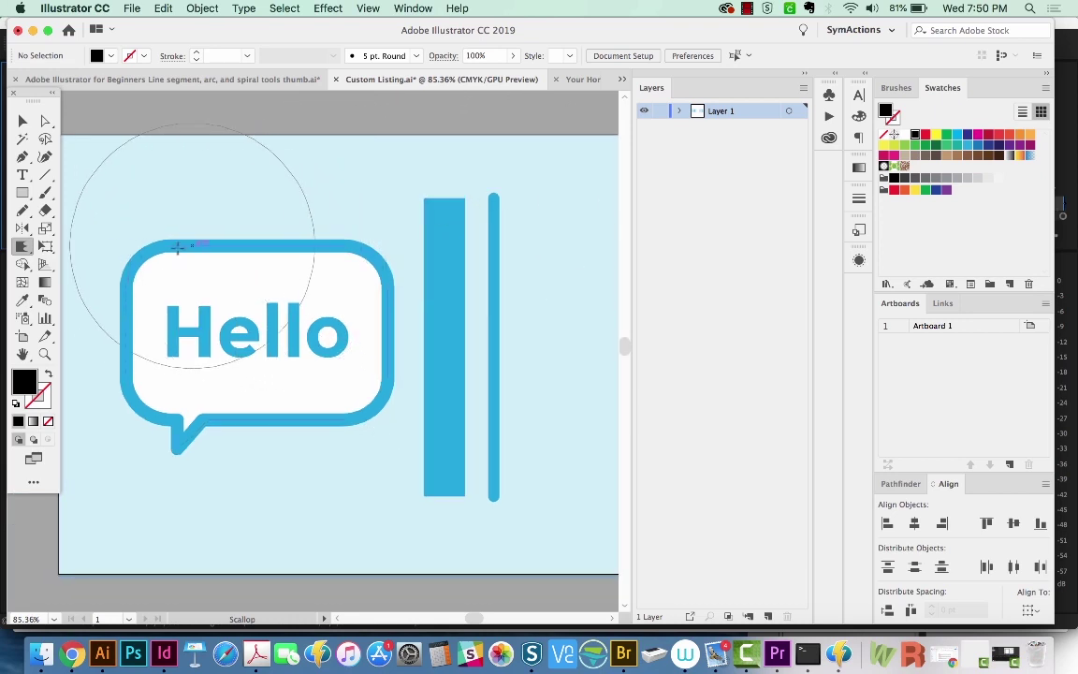
{"action": "key", "text": "ctrl+y"}
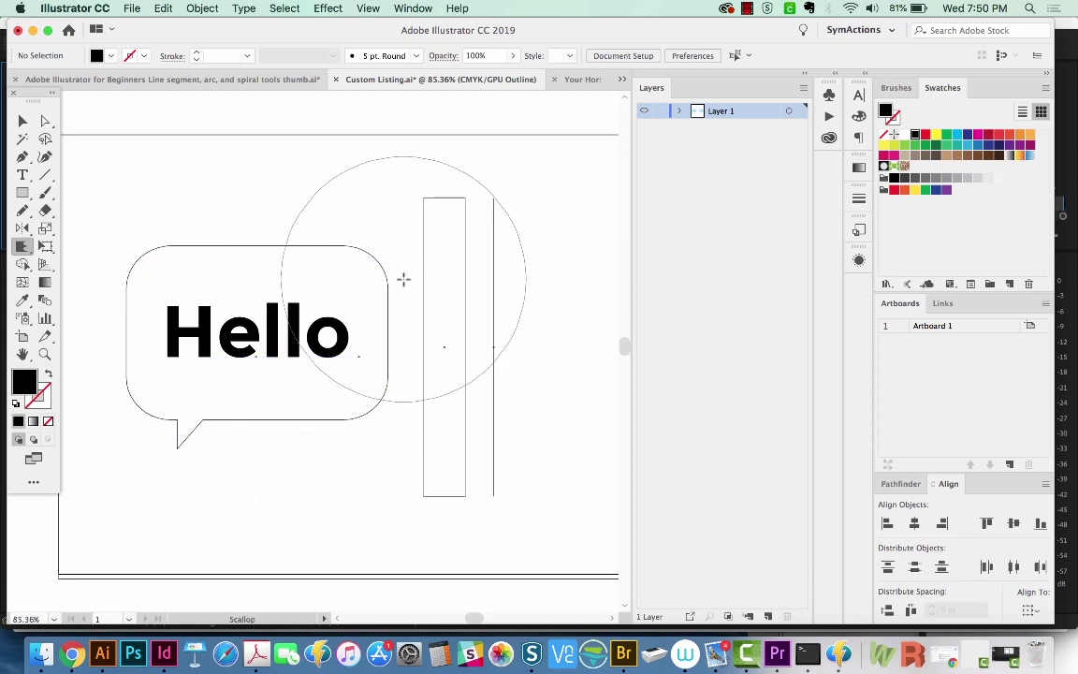
{"action": "key", "text": "ctrl+y"}
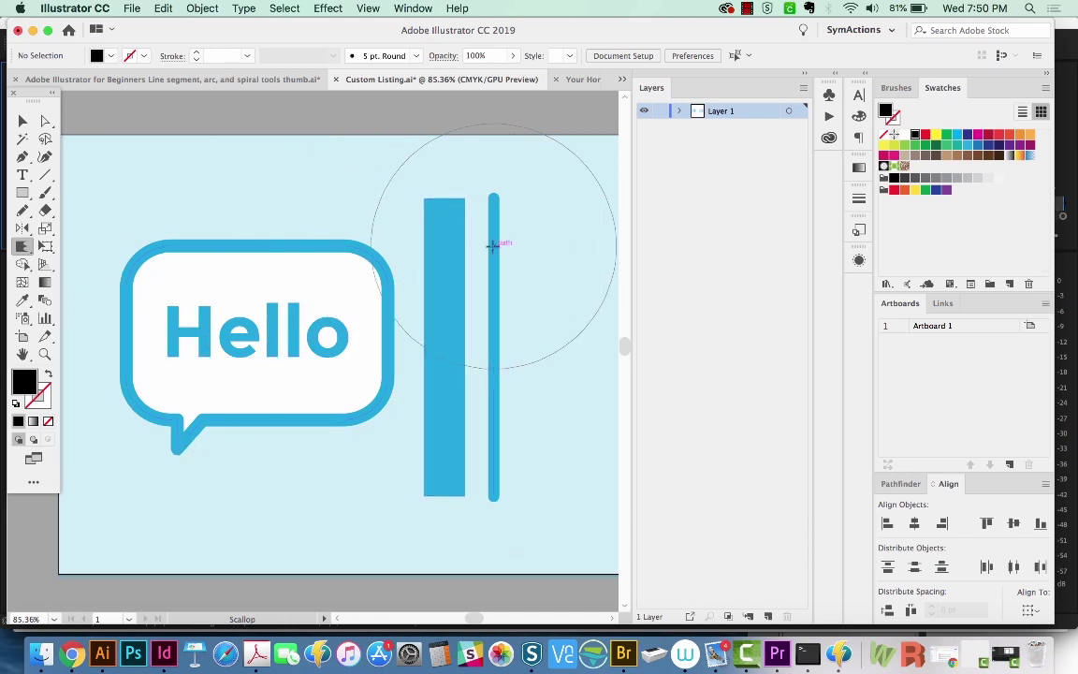
{"action": "key", "text": "super+minus"}
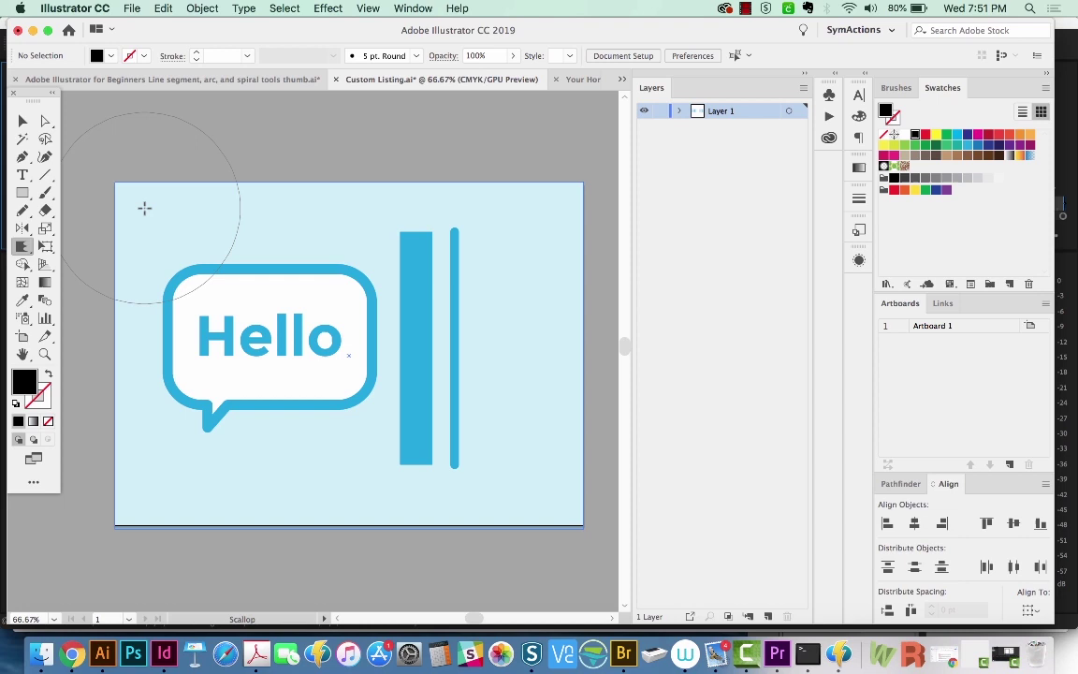
{"action": "mouse_move", "coordinate": [144, 208]}
{"action": "left_mouse_down"}
{"action": "mouse_move", "coordinate": [195, 234]}
{"action": "mouse_move", "coordinate": [149, 198]}
{"action": "mouse_move", "coordinate": [145, 211]}
{"action": "left_mouse_up"}
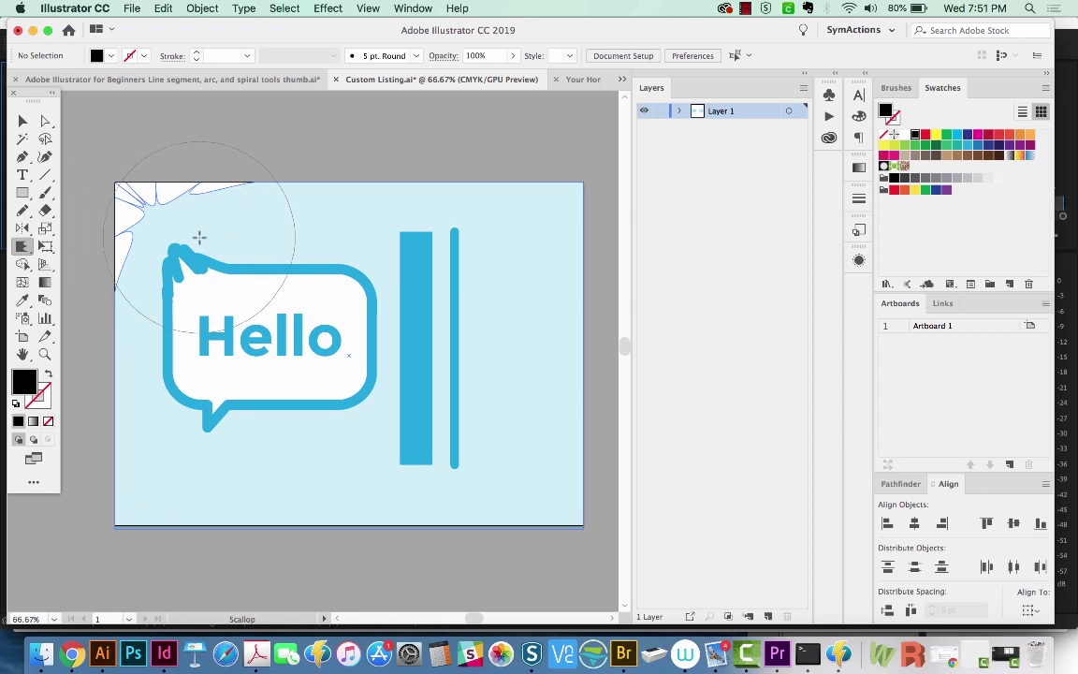
{"action": "mouse_move", "coordinate": [199, 238]}
{"action": "left_mouse_down"}
{"action": "mouse_move", "coordinate": [170, 238]}
{"action": "mouse_move", "coordinate": [193, 277]}
{"action": "mouse_move", "coordinate": [172, 247]}
{"action": "left_mouse_up"}
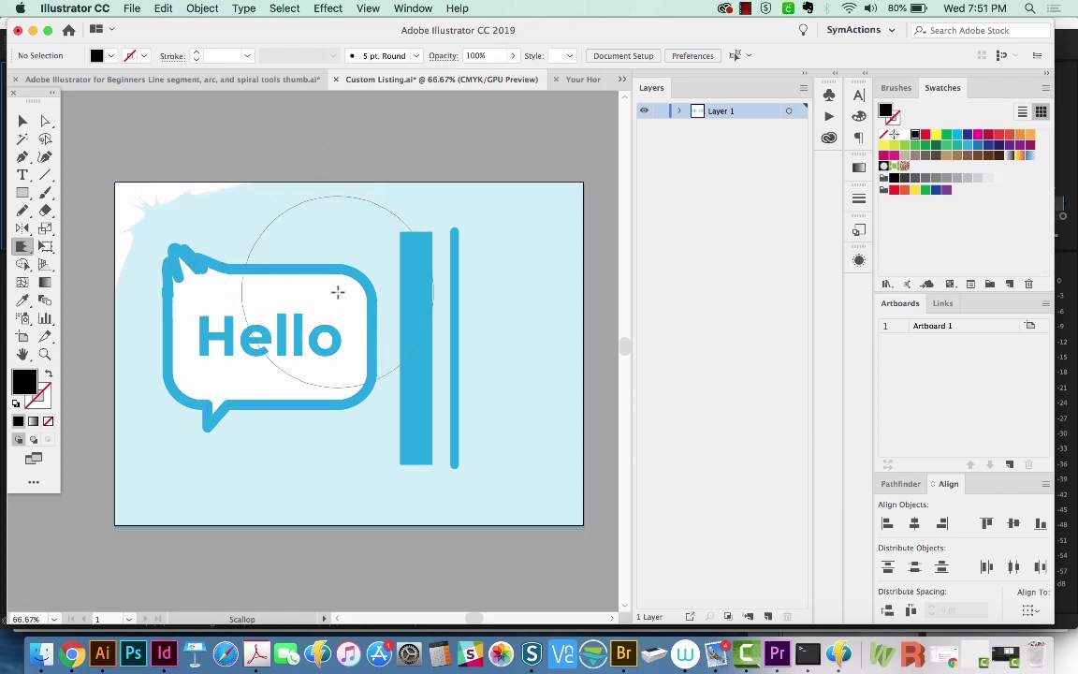
{"action": "left_click_drag", "start_coordinate": [337, 291], "coordinate": [324, 306]}
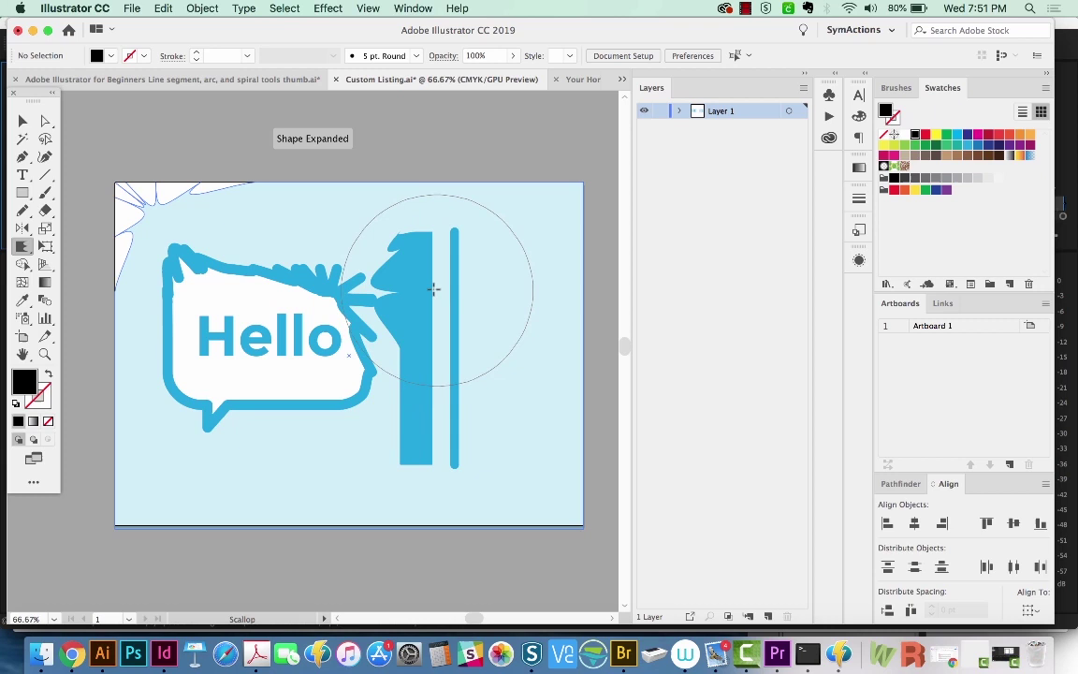
{"action": "mouse_move", "coordinate": [447, 377]}
{"action": "left_mouse_down"}
{"action": "mouse_move", "coordinate": [429, 402]}
{"action": "mouse_move", "coordinate": [470, 402]}
{"action": "mouse_move", "coordinate": [562, 375]}
{"action": "mouse_move", "coordinate": [530, 366]}
{"action": "left_mouse_up"}
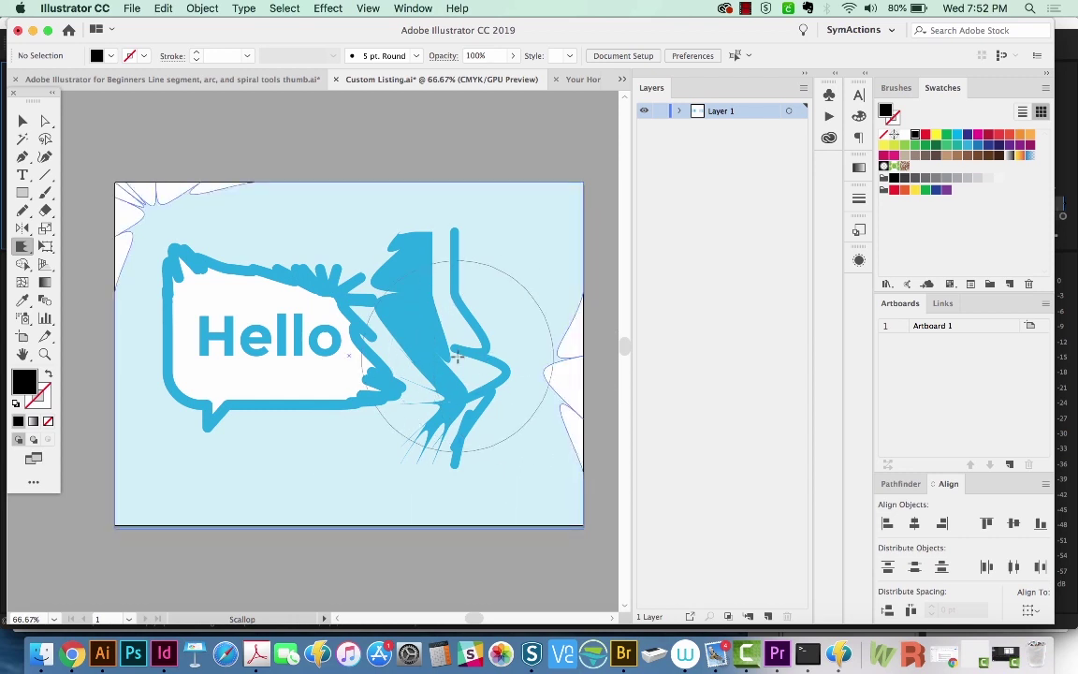
{"action": "key", "text": "super+z"}
{"action": "key", "text": "super+z"}
{"action": "key", "text": "super+z"}
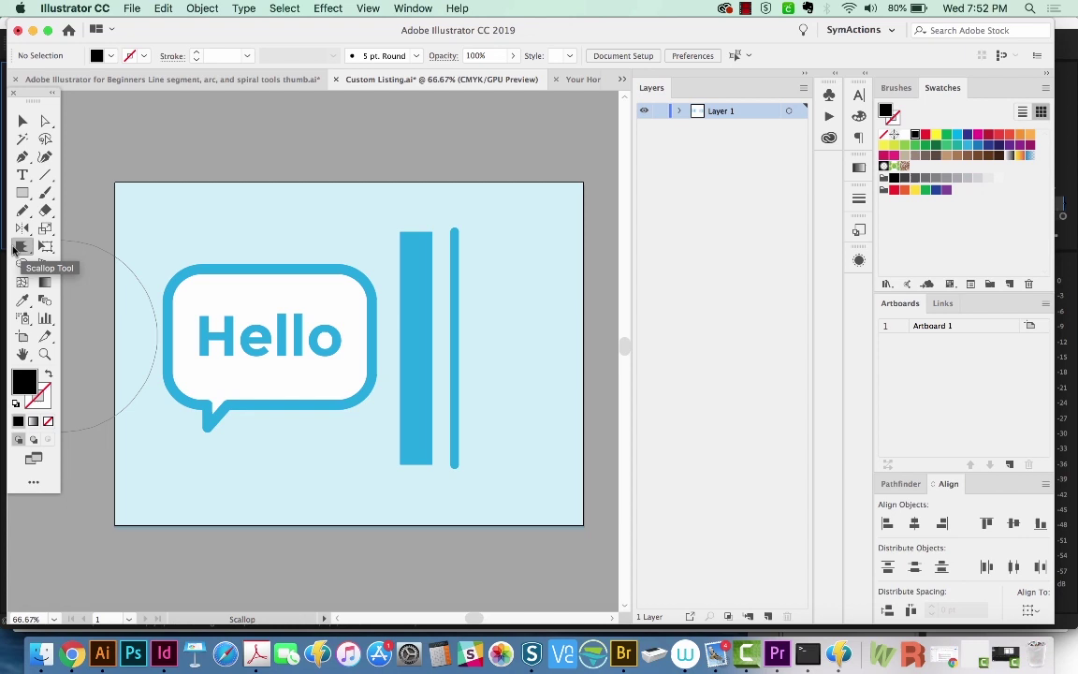
Set the Scallop brush to 25 pt width and 25 pt height.
{"action": "double_click", "coordinate": [19, 247]}
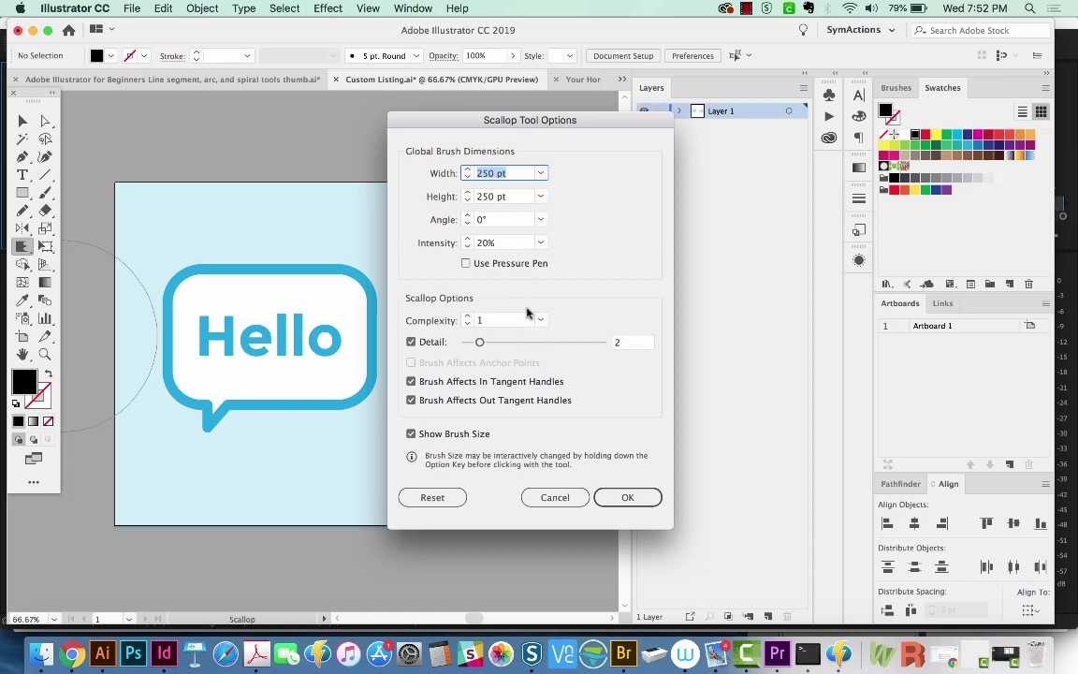
{"action": "type", "text": "25"}
{"action": "key", "text": "Tab"}
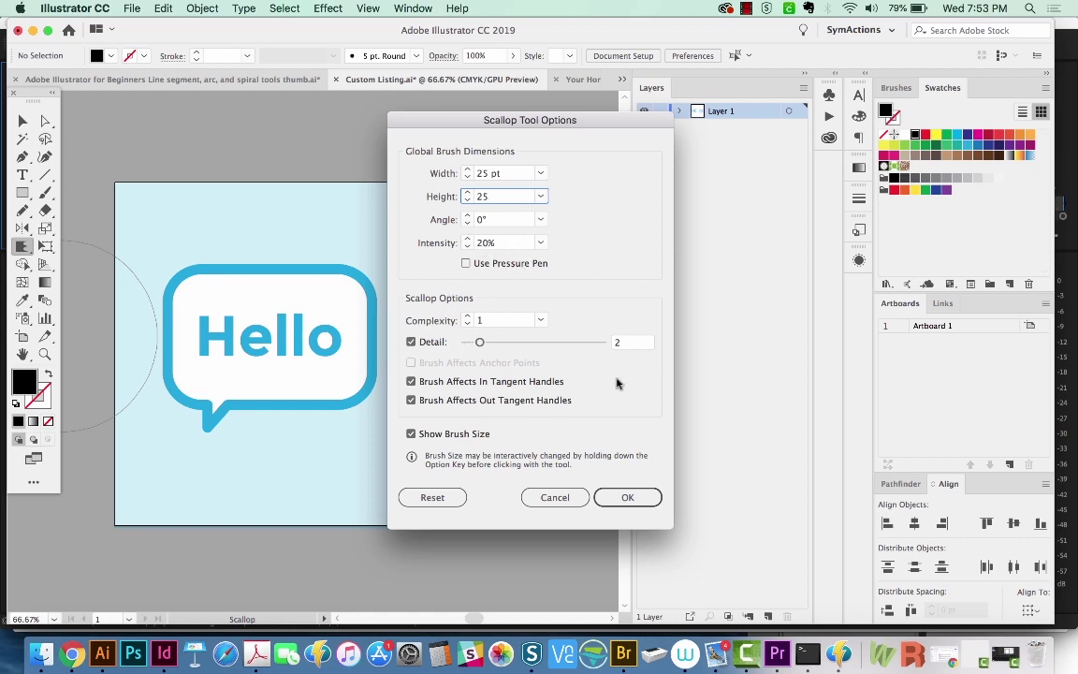
{"action": "left_click", "coordinate": [626, 499]}
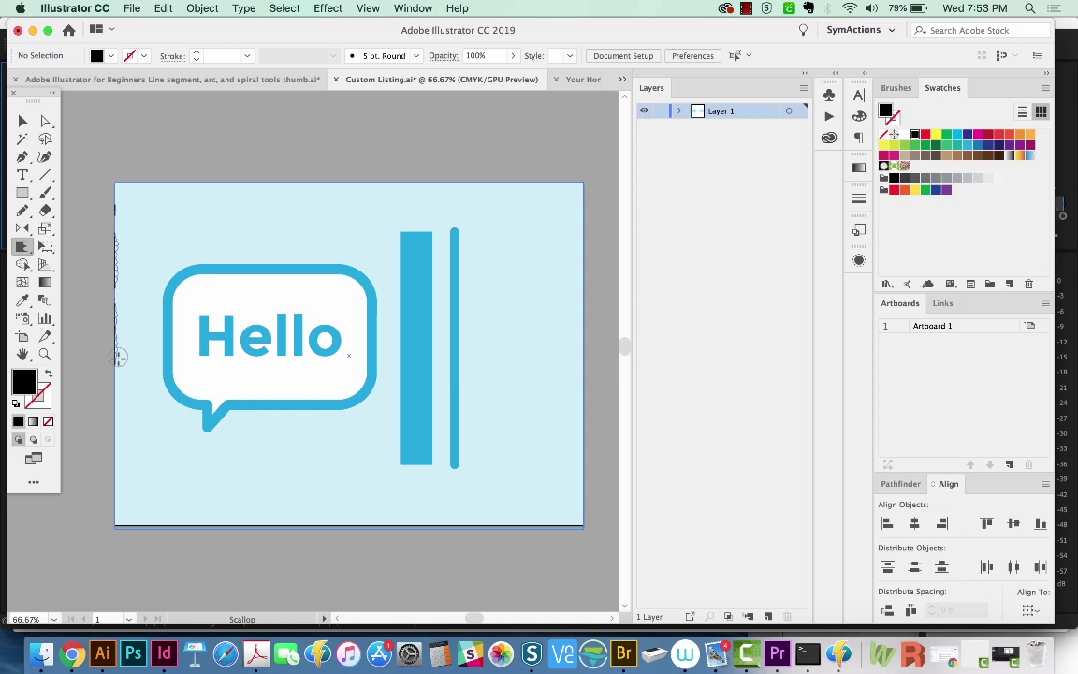
Scallop the background's left edge, then zoom in and ripple the speech bubble's top border.
{"action": "left_click_drag", "start_coordinate": [129, 369], "coordinate": [128, 369]}
{"action": "key", "text": "z"}
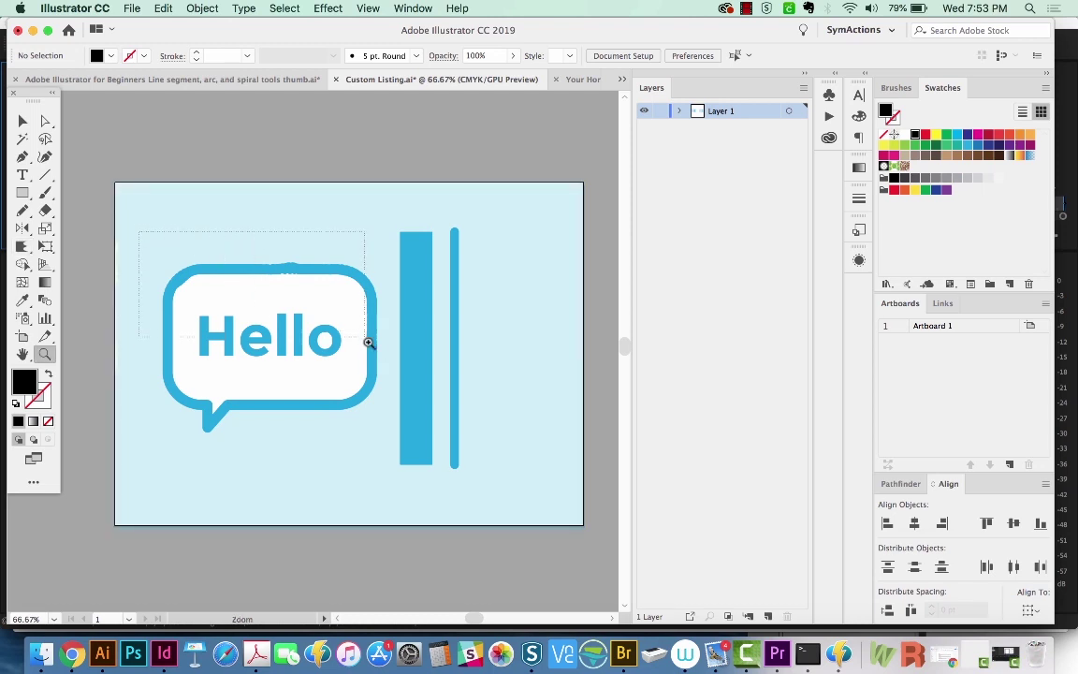
{"action": "left_click_drag", "start_coordinate": [369, 342], "coordinate": [378, 353]}
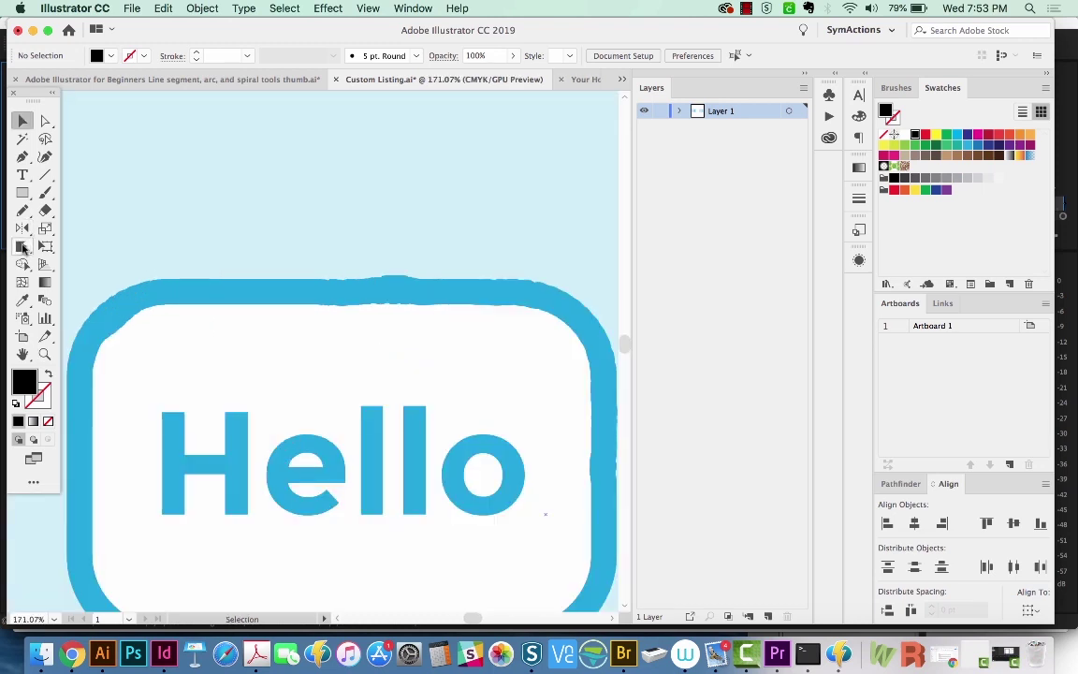
{"action": "left_click", "coordinate": [22, 247]}
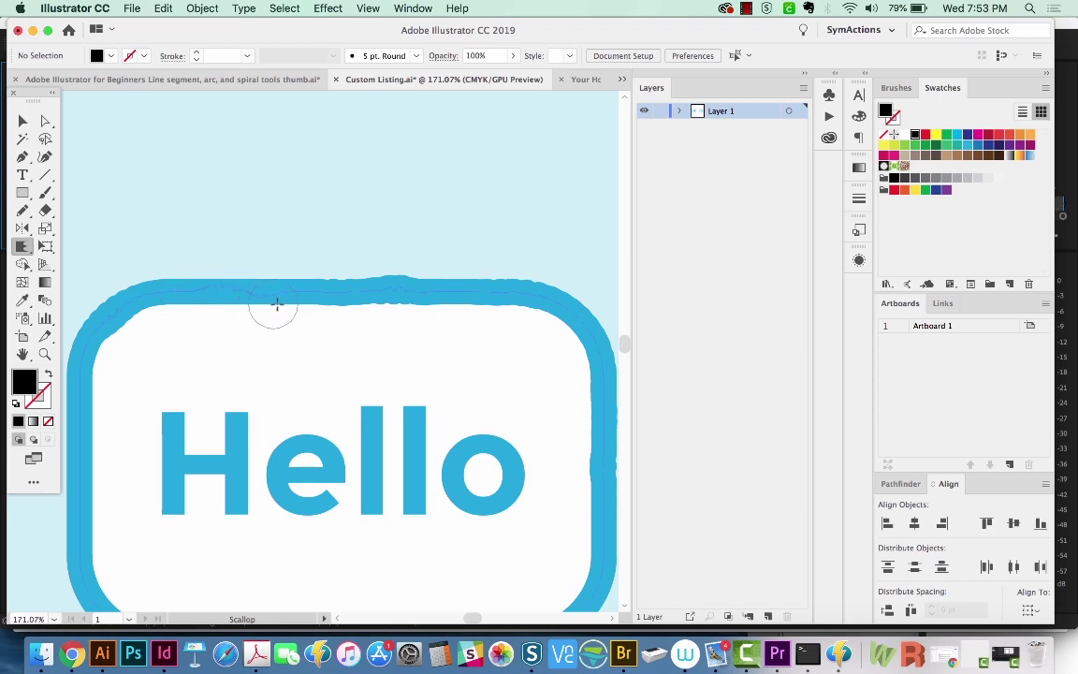
{"action": "mouse_move", "coordinate": [276, 305]}
{"action": "left_mouse_down"}
{"action": "mouse_move", "coordinate": [332, 273]}
{"action": "mouse_move", "coordinate": [371, 302]}
{"action": "mouse_move", "coordinate": [400, 295]}
{"action": "mouse_move", "coordinate": [413, 268]}
{"action": "mouse_move", "coordinate": [453, 275]}
{"action": "mouse_move", "coordinate": [476, 297]}
{"action": "mouse_move", "coordinate": [534, 281]}
{"action": "left_mouse_up"}
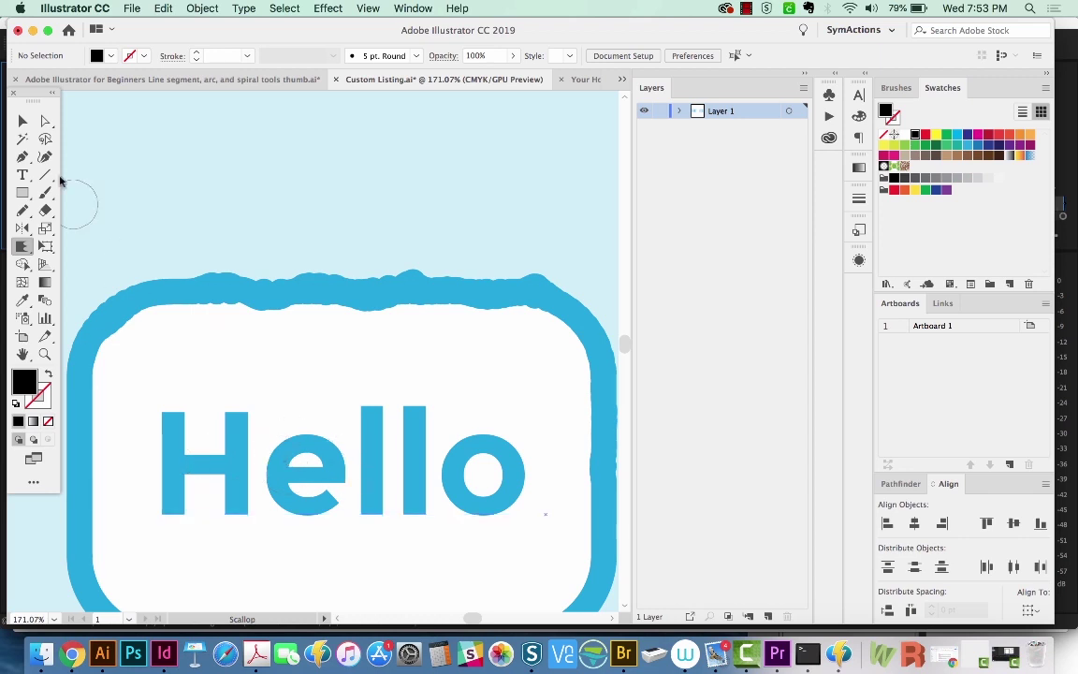
{"action": "left_click", "coordinate": [24, 122]}
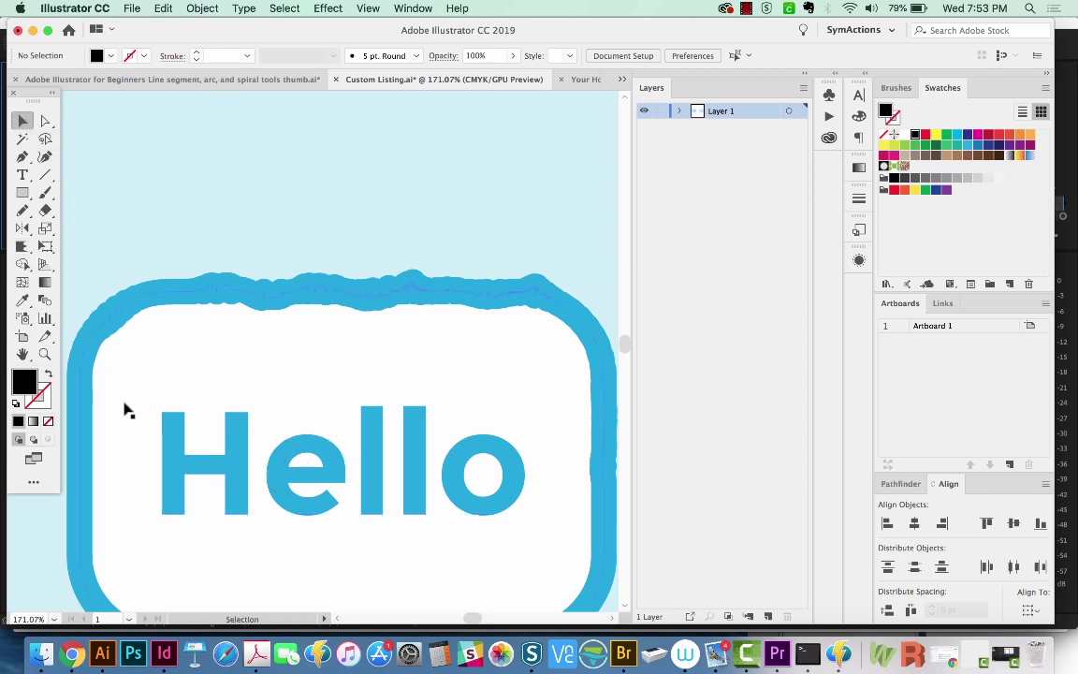
Convert the Hello text to outlines and scallop the H's left edge and the e's bottom.
{"action": "left_click", "coordinate": [233, 451]}
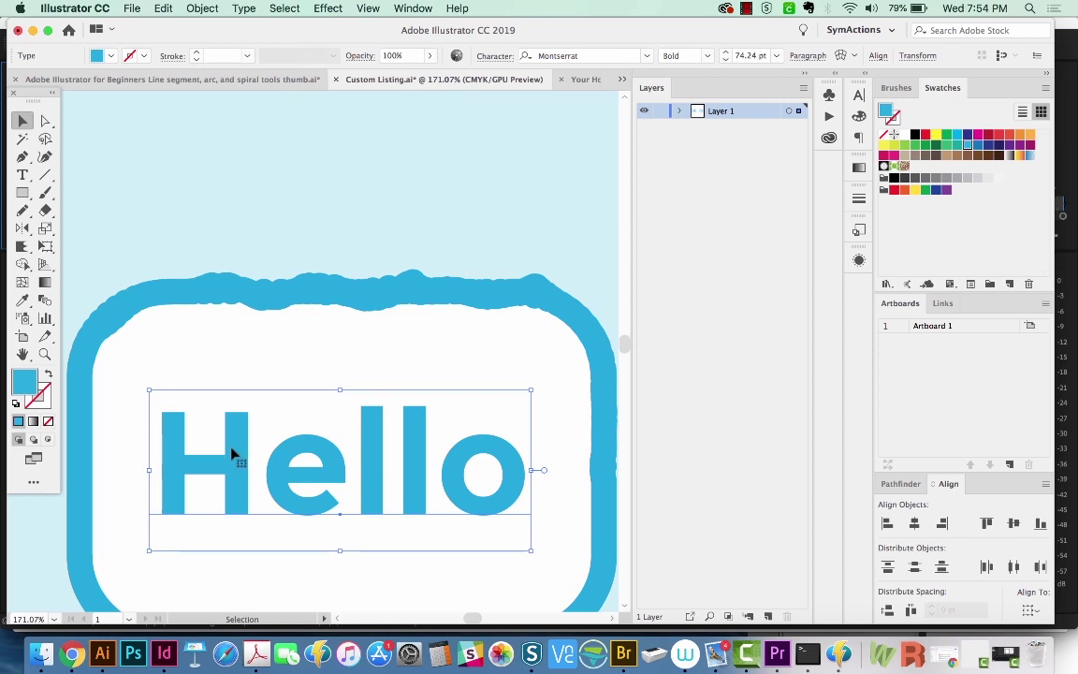
{"action": "key", "text": "super+shift+o"}
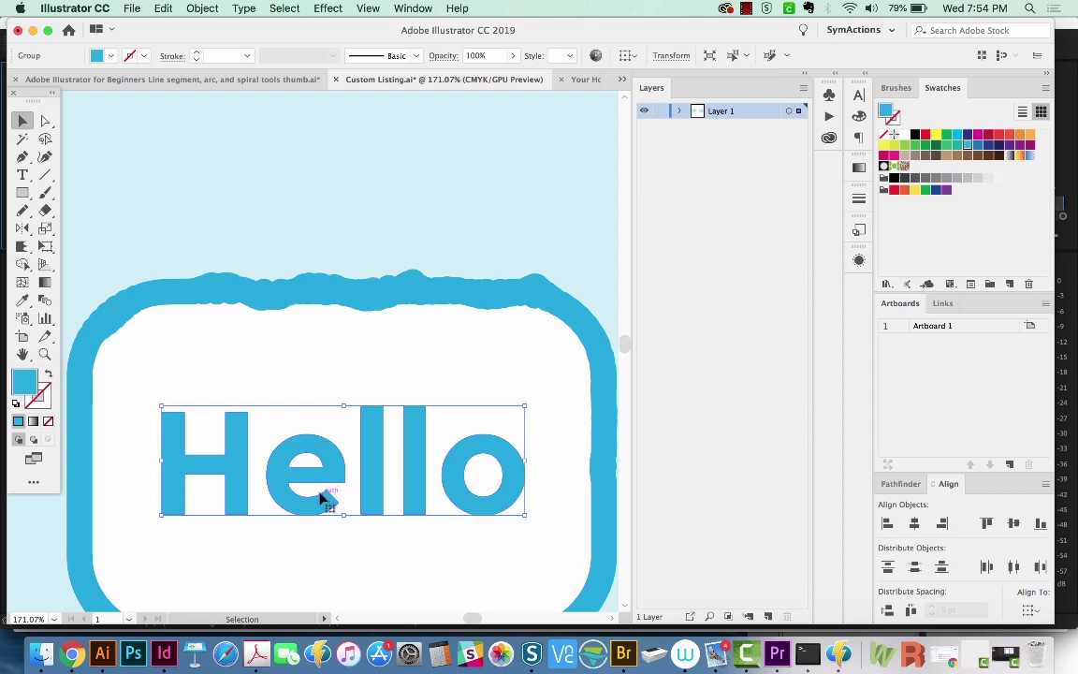
{"action": "left_click", "coordinate": [22, 246]}
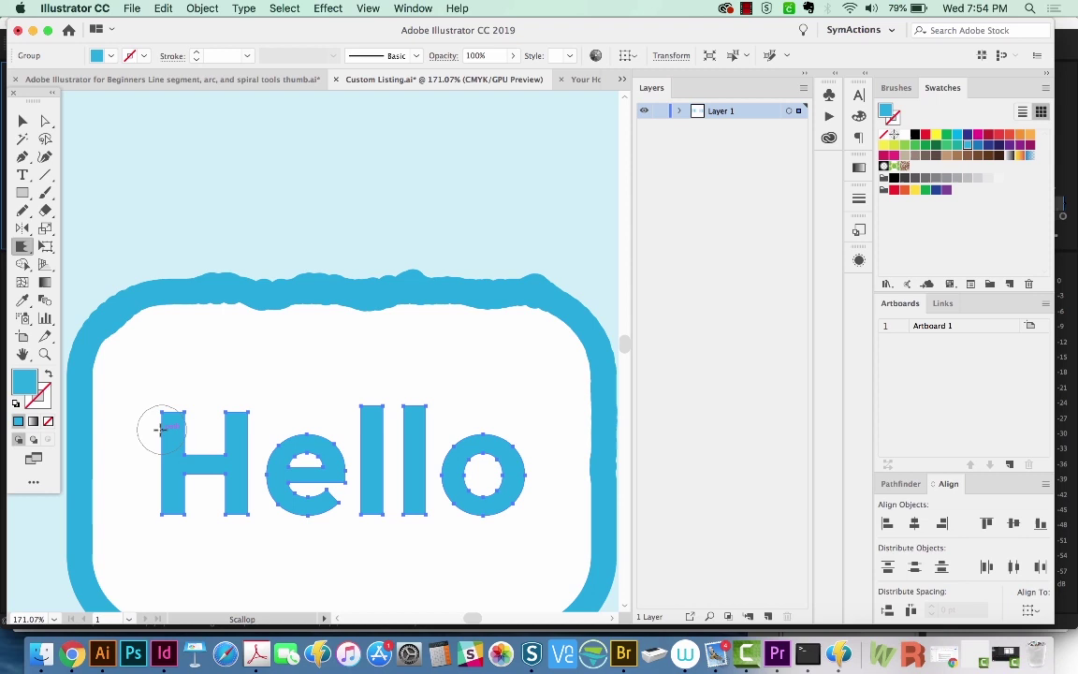
{"action": "mouse_move", "coordinate": [161, 429]}
{"action": "left_mouse_down"}
{"action": "mouse_move", "coordinate": [152, 433]}
{"action": "mouse_move", "coordinate": [151, 507]}
{"action": "mouse_move", "coordinate": [192, 520]}
{"action": "left_mouse_up"}
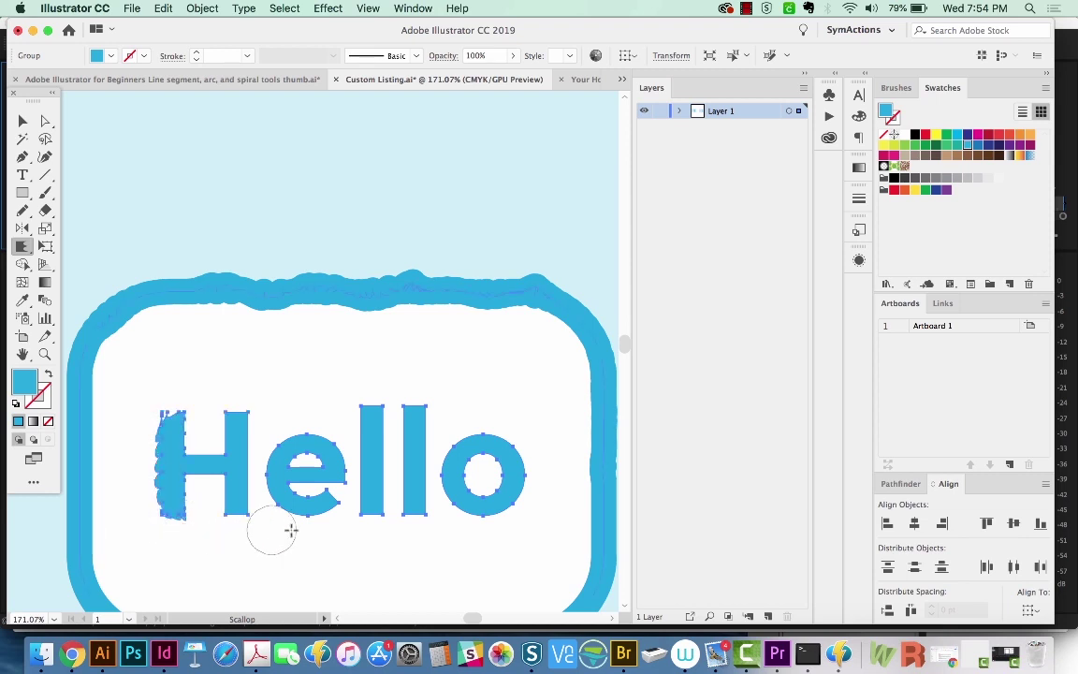
{"action": "left_click_drag", "start_coordinate": [290, 504], "coordinate": [366, 529]}
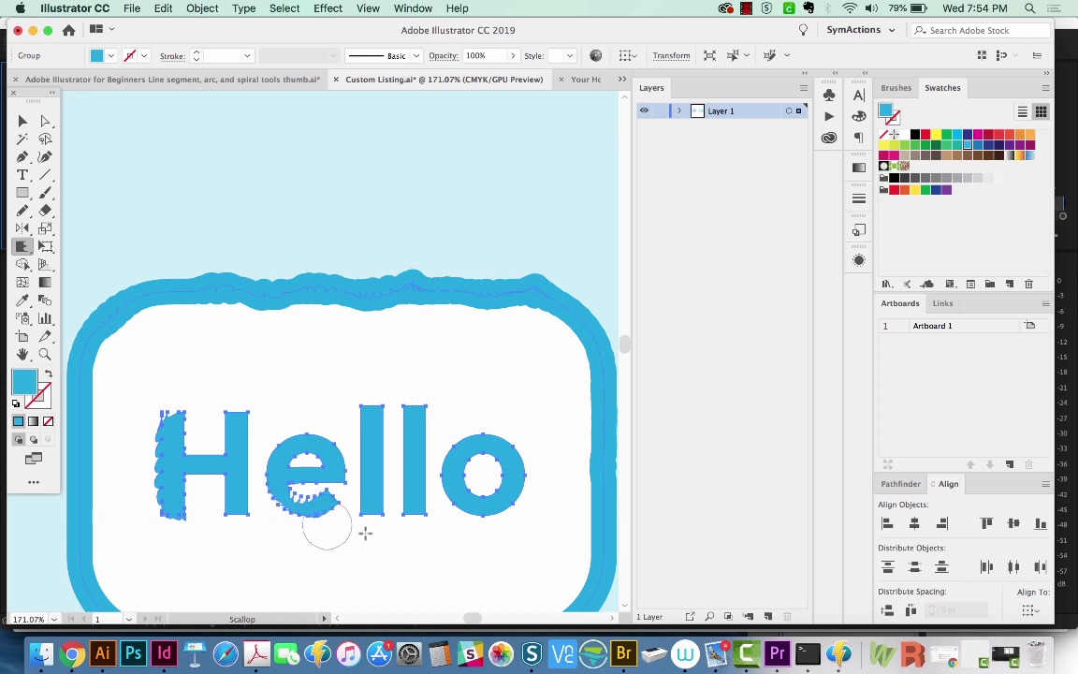
{"action": "key", "text": "super+0"}
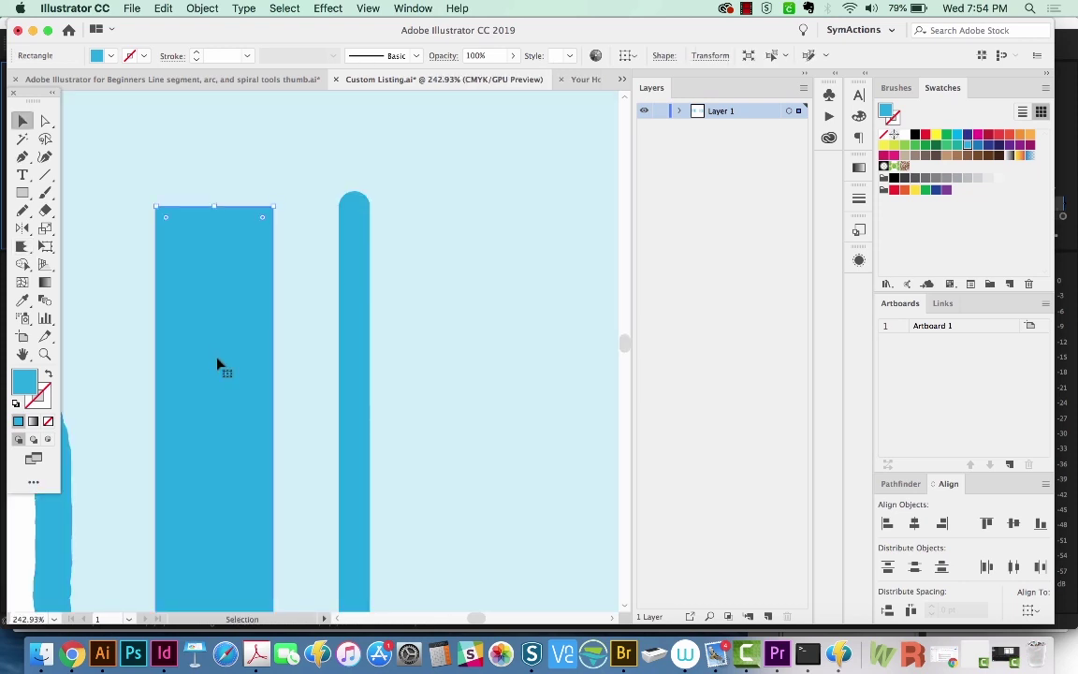
Drag the Scallop tool down the tall blue rectangle's left edge.
{"action": "left_click", "coordinate": [23, 246]}
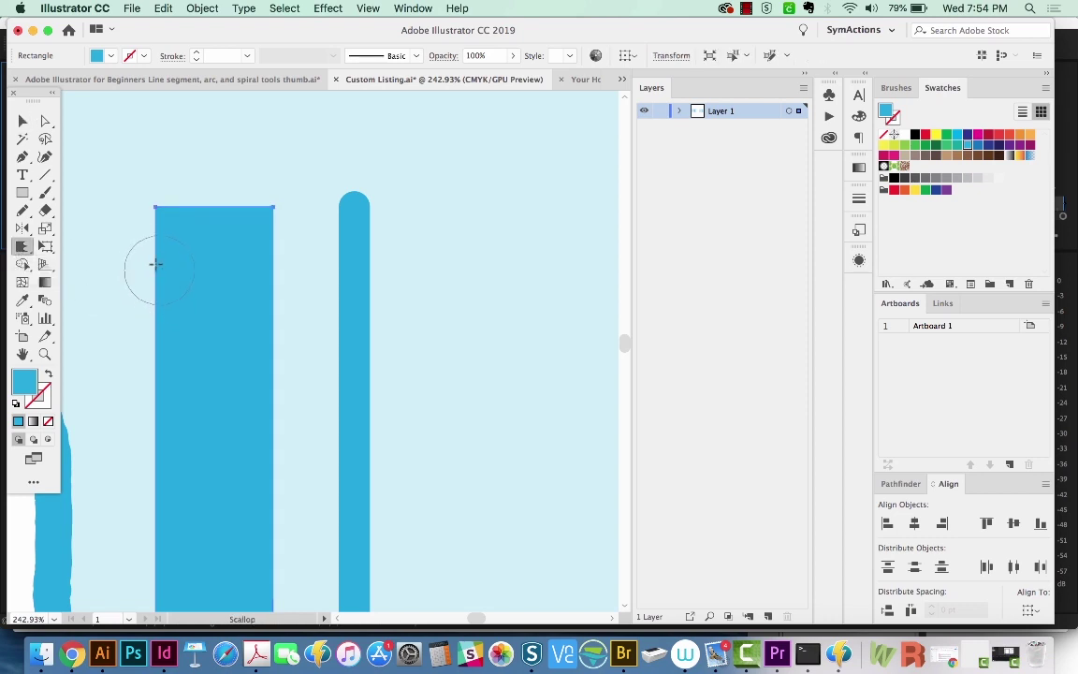
{"action": "mouse_move", "coordinate": [152, 261]}
{"action": "left_mouse_down"}
{"action": "mouse_move", "coordinate": [118, 450]}
{"action": "mouse_move", "coordinate": [87, 500]}
{"action": "mouse_move", "coordinate": [112, 524]}
{"action": "left_mouse_up"}
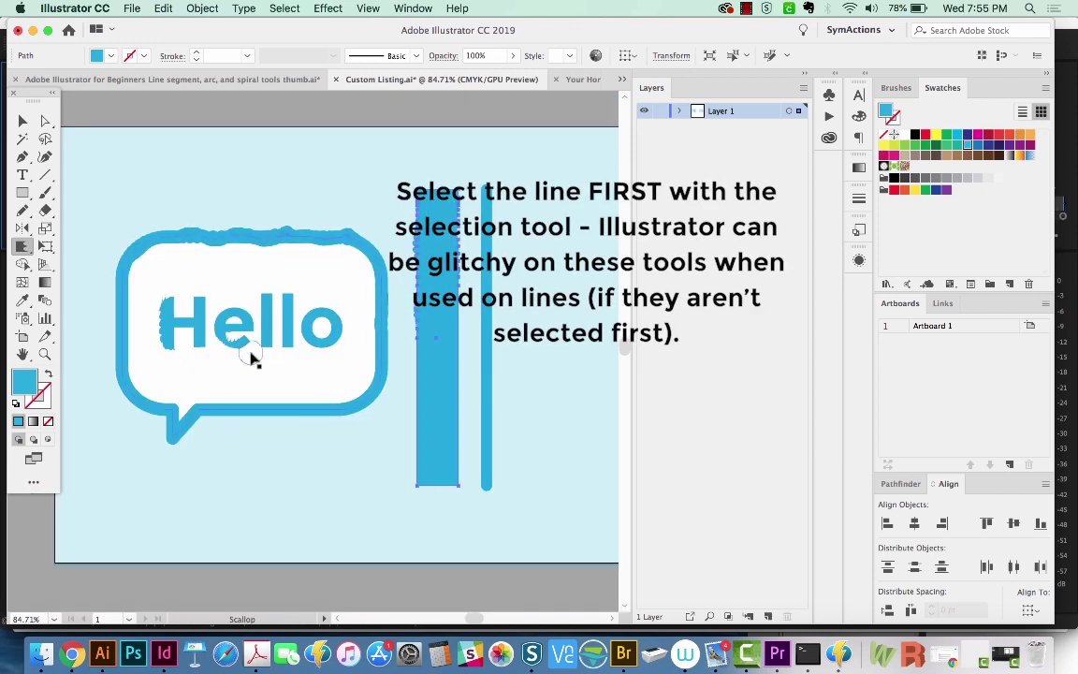
{"action": "left_click", "coordinate": [251, 355]}
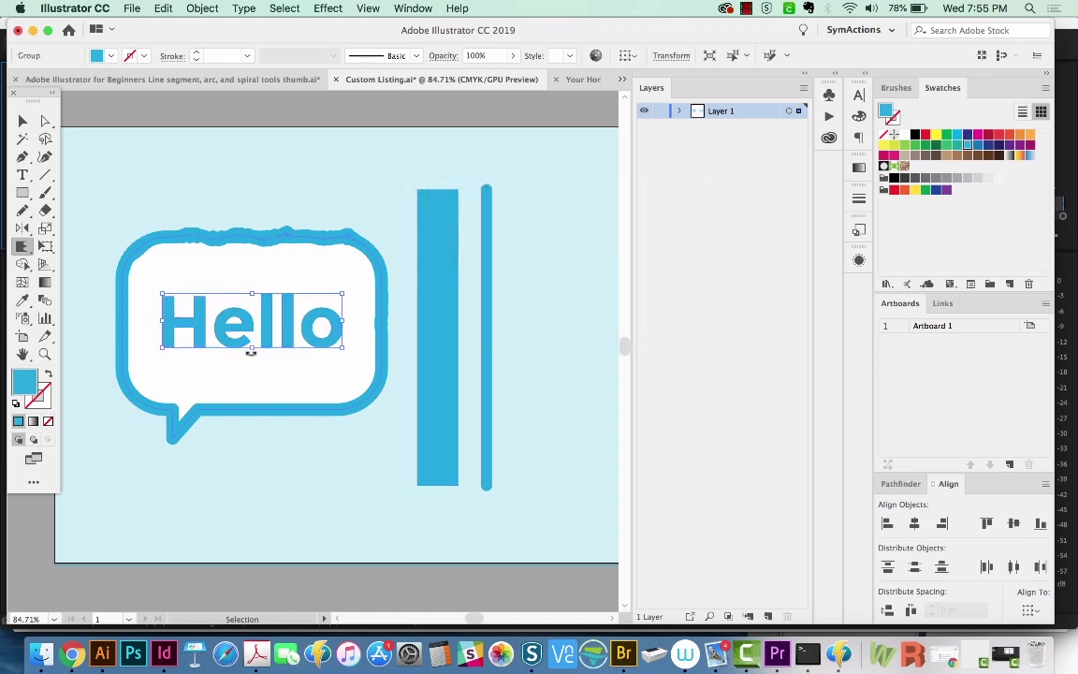
Switch to the Crystallize tool and set its brush to 250 pt width and height.
{"action": "key", "text": "super+shift+a"}
{"action": "left_click_drag", "start_coordinate": [22, 246], "coordinate": [82, 355]}
{"action": "double_click", "coordinate": [23, 247]}
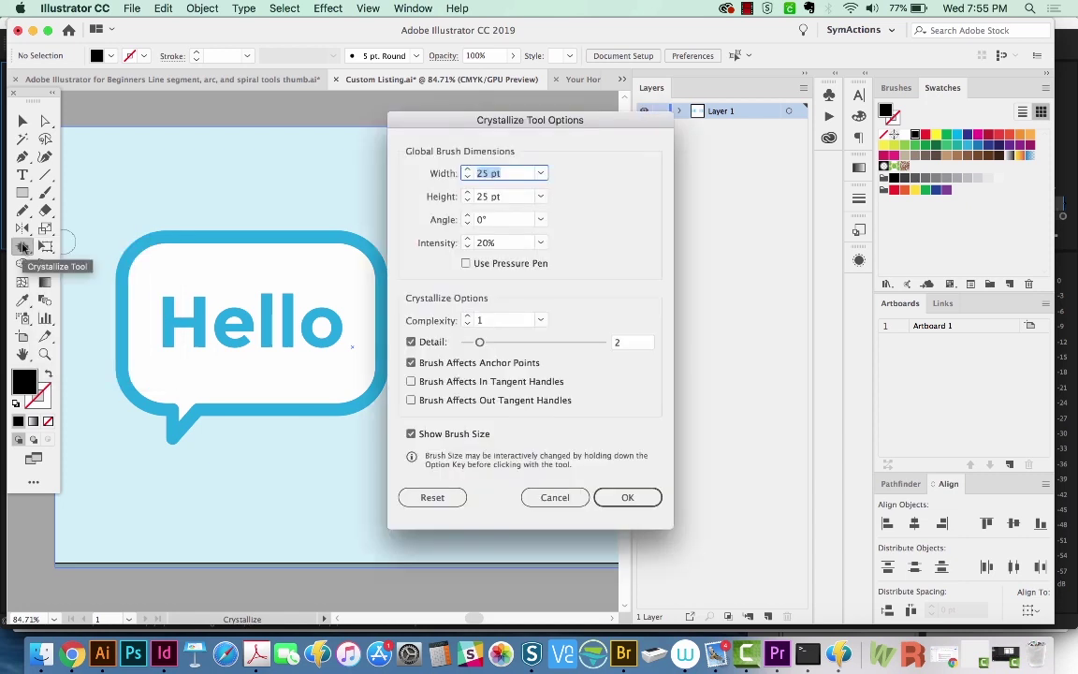
{"action": "type", "text": "250"}
{"action": "key", "text": "Tab"}
{"action": "type", "text": "250"}
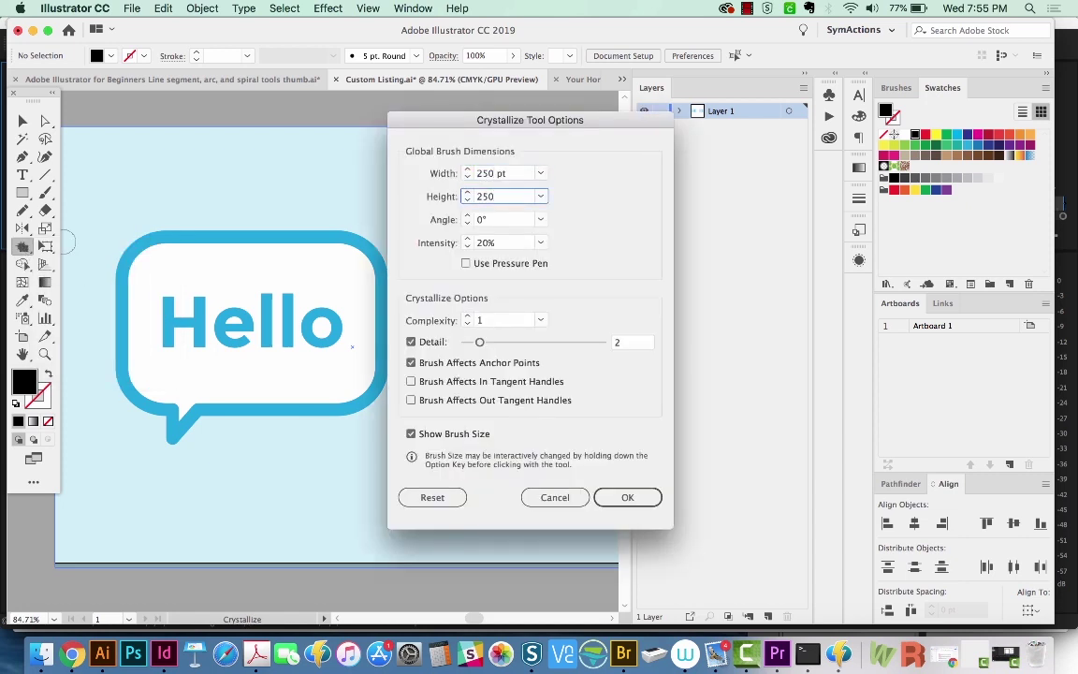
{"action": "left_click", "coordinate": [627, 497]}
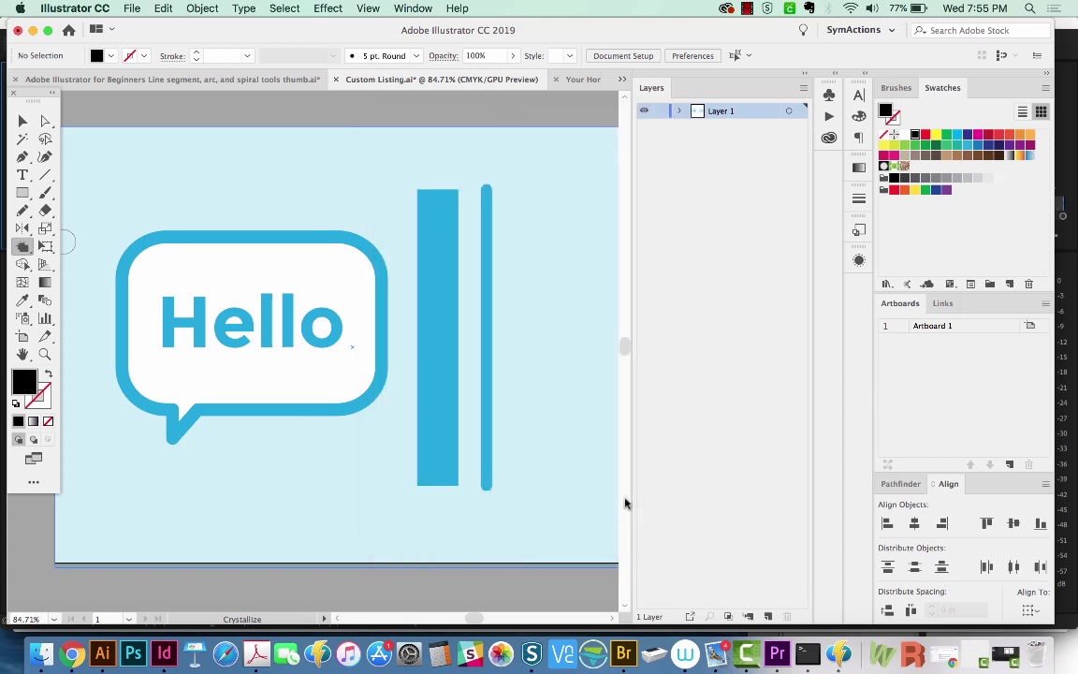
{"action": "key", "text": "super+minus"}
Crystallize the artwork's edges with the 250 pt brush, undoing the spikes on the blue bar.
{"action": "mouse_move", "coordinate": [124, 236]}
{"action": "left_mouse_down"}
{"action": "mouse_move", "coordinate": [207, 311]}
{"action": "mouse_move", "coordinate": [230, 358]}
{"action": "mouse_move", "coordinate": [317, 354]}
{"action": "mouse_move", "coordinate": [323, 323]}
{"action": "mouse_move", "coordinate": [305, 286]}
{"action": "mouse_move", "coordinate": [270, 274]}
{"action": "mouse_move", "coordinate": [187, 290]}
{"action": "left_mouse_up"}
{"action": "mouse_move", "coordinate": [417, 283]}
{"action": "left_mouse_down"}
{"action": "mouse_move", "coordinate": [414, 264]}
{"action": "mouse_move", "coordinate": [417, 361]}
{"action": "mouse_move", "coordinate": [510, 266]}
{"action": "mouse_move", "coordinate": [476, 313]}
{"action": "mouse_move", "coordinate": [484, 414]}
{"action": "mouse_move", "coordinate": [551, 426]}
{"action": "left_mouse_up"}
{"action": "key", "text": "ctrl+z"}
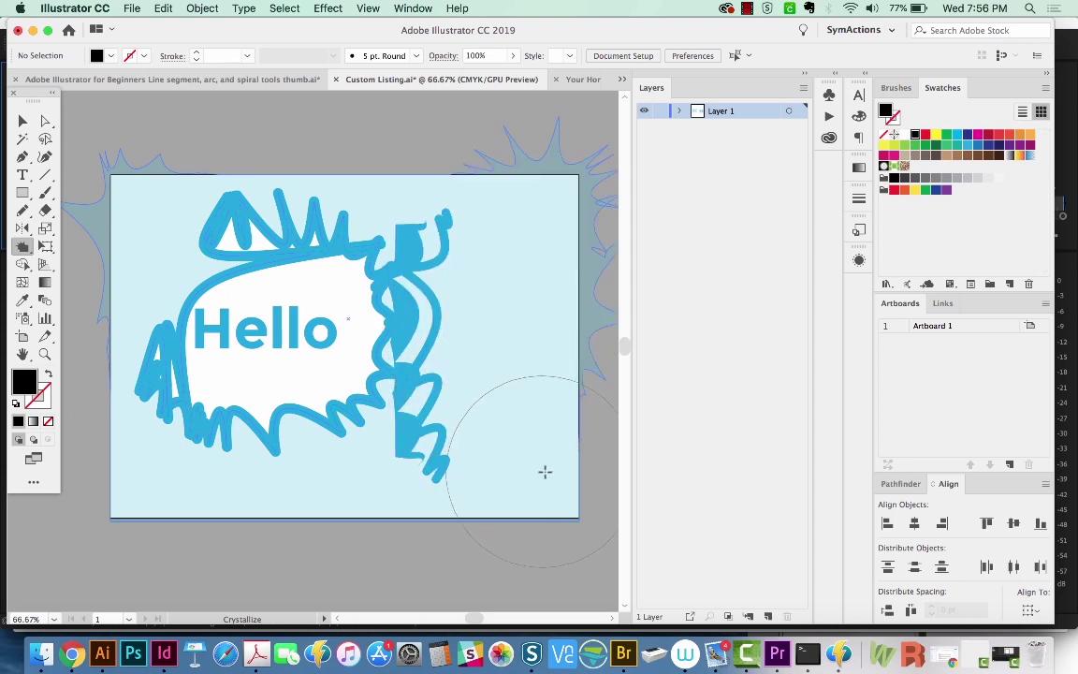
{"action": "left_click_drag", "start_coordinate": [543, 474], "coordinate": [544, 476]}
{"action": "mouse_move", "coordinate": [212, 556]}
{"action": "left_mouse_down"}
{"action": "mouse_move", "coordinate": [135, 501]}
{"action": "mouse_move", "coordinate": [180, 511]}
{"action": "left_mouse_up"}
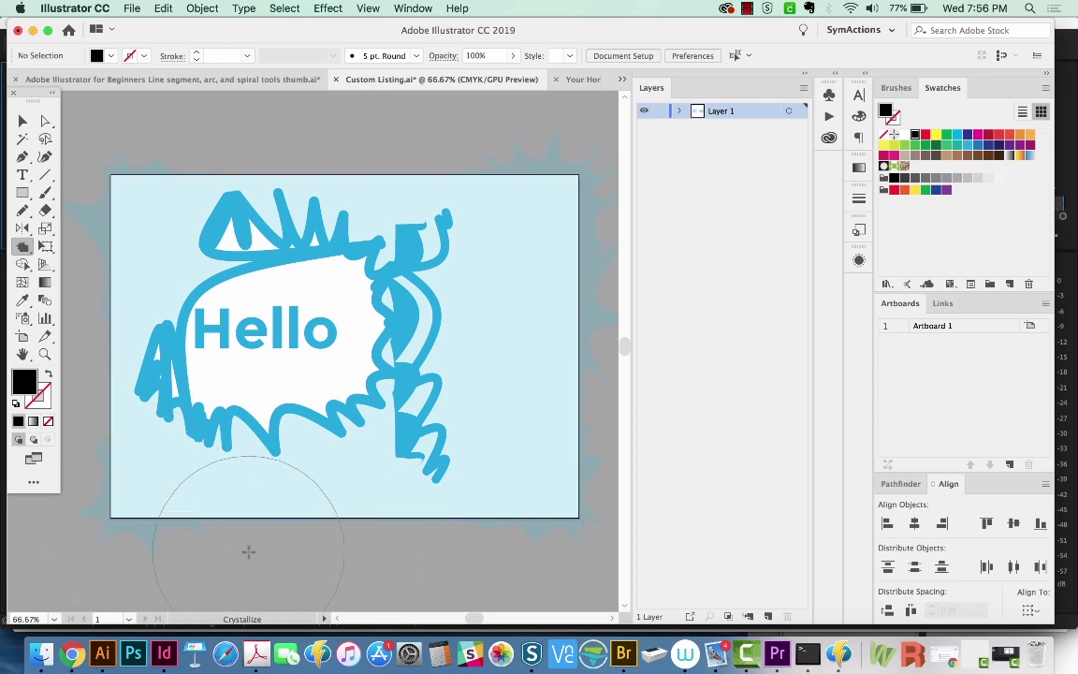
{"action": "mouse_move", "coordinate": [248, 552]}
{"action": "left_mouse_down"}
{"action": "mouse_move", "coordinate": [248, 523]}
{"action": "mouse_move", "coordinate": [207, 450]}
{"action": "mouse_move", "coordinate": [240, 451]}
{"action": "left_mouse_up"}
Set the spiky background shape to 40% opacity, then undo the Crystallize distortions.
{"action": "key", "text": "v"}
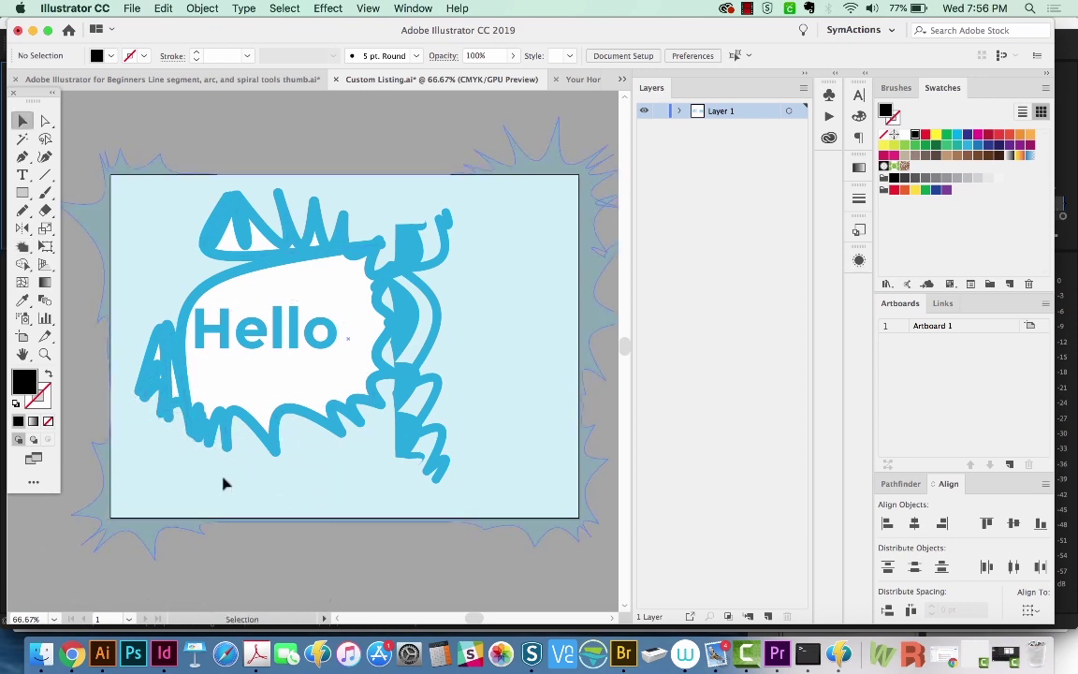
{"action": "left_click", "coordinate": [398, 225]}
{"action": "left_click", "coordinate": [485, 55]}
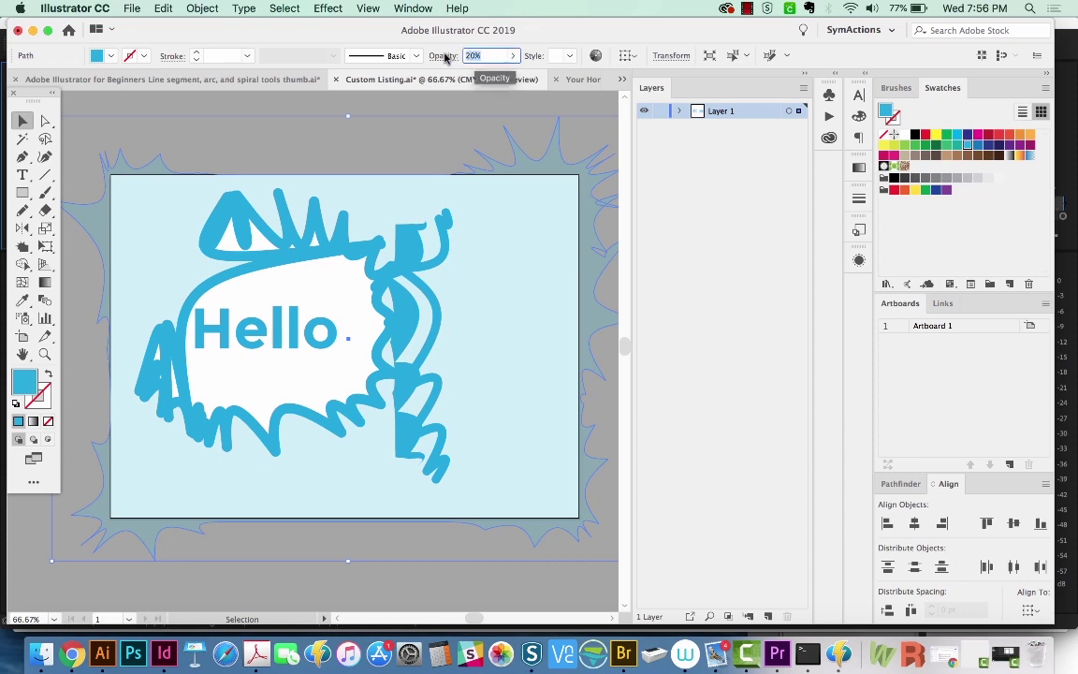
{"action": "type", "text": "40"}
{"action": "key", "text": "Return"}
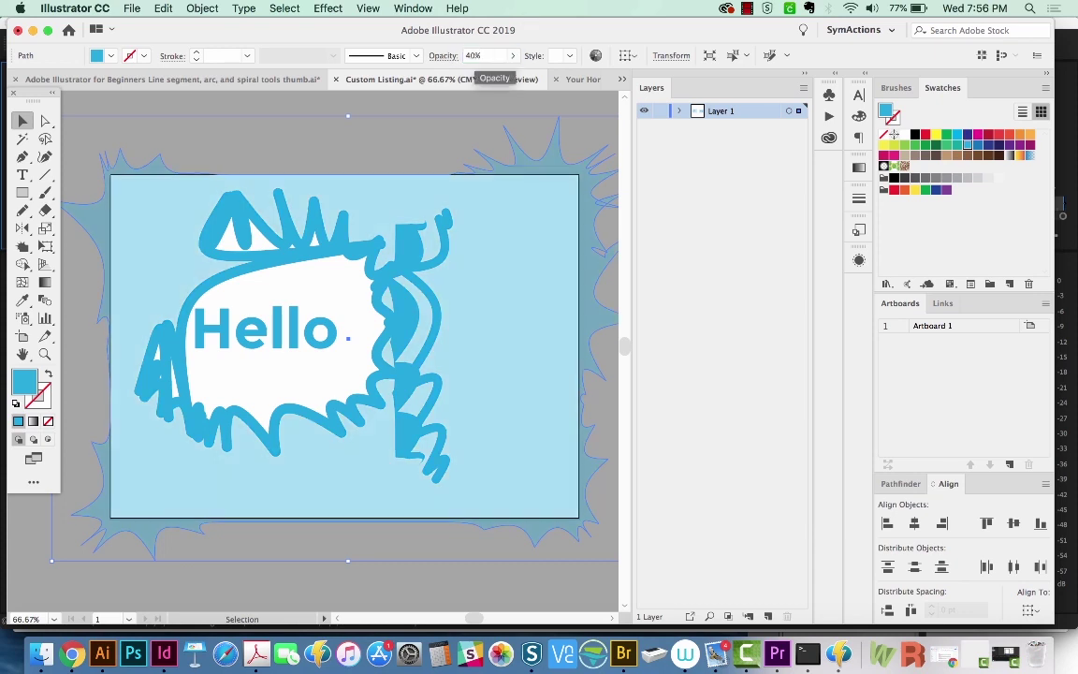
{"action": "scroll", "coordinate": [561, 190], "scroll_direction": "down", "scroll_amount": 1}
{"action": "left_click", "coordinate": [558, 191]}
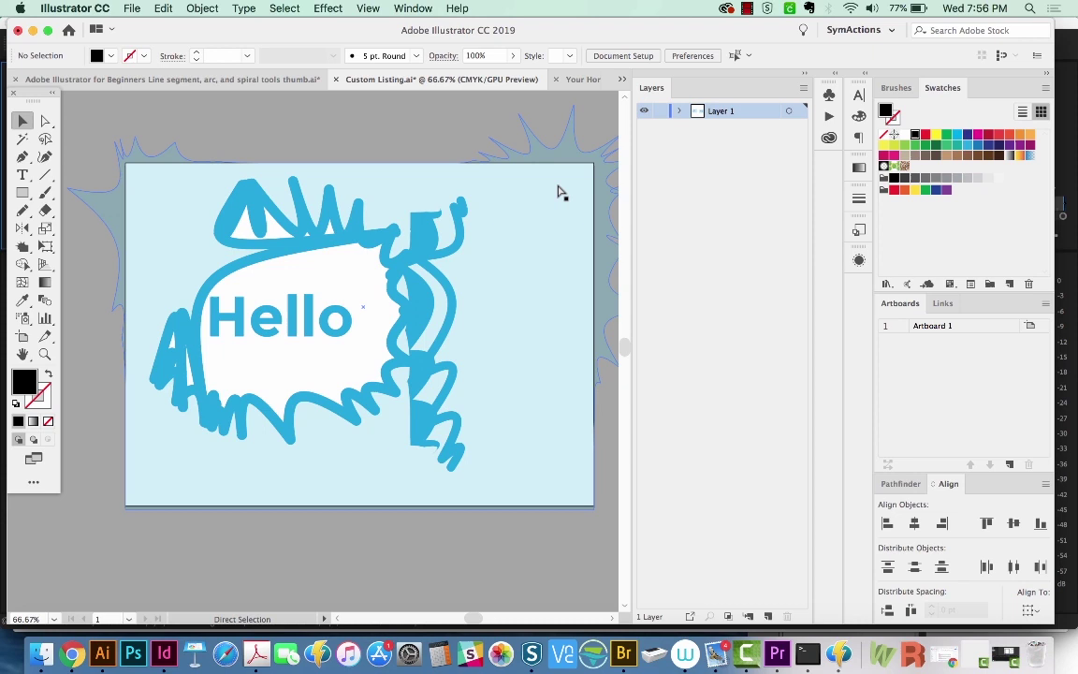
{"action": "key", "text": "ctrl+z"}
{"action": "key", "text": "ctrl+z"}
{"action": "key", "text": "ctrl+z"}
{"action": "key", "text": "ctrl+z"}
Set Crystallize to 50 pt width and height at 50% intensity, then spike the bubble's outline.
{"action": "left_click", "coordinate": [22, 247]}
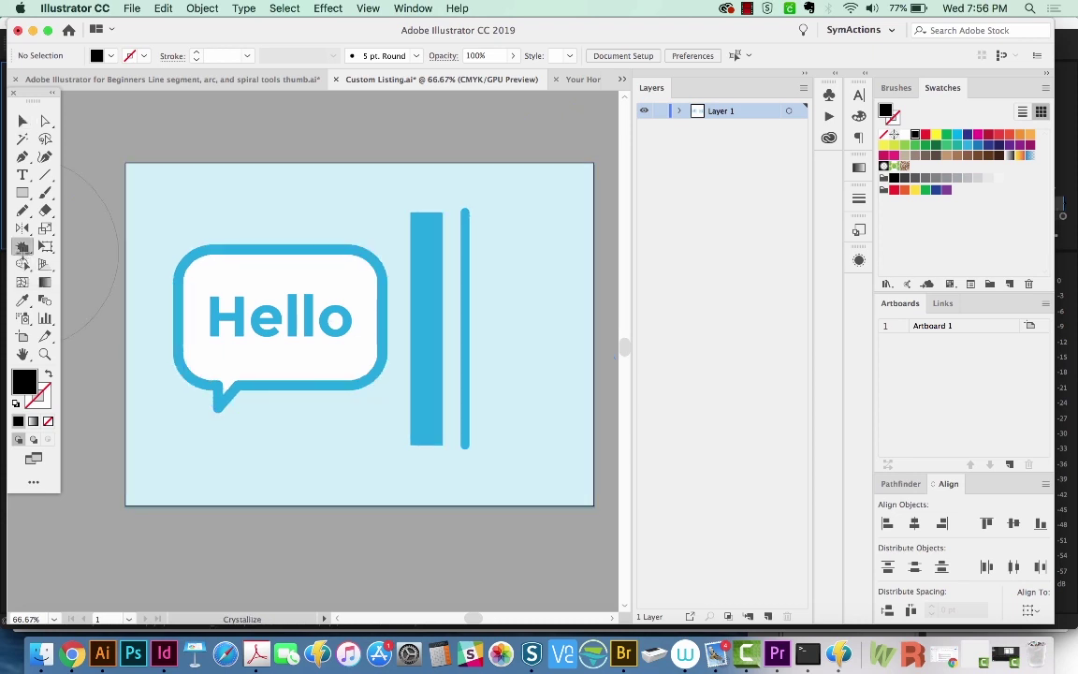
{"action": "double_click", "coordinate": [23, 246]}
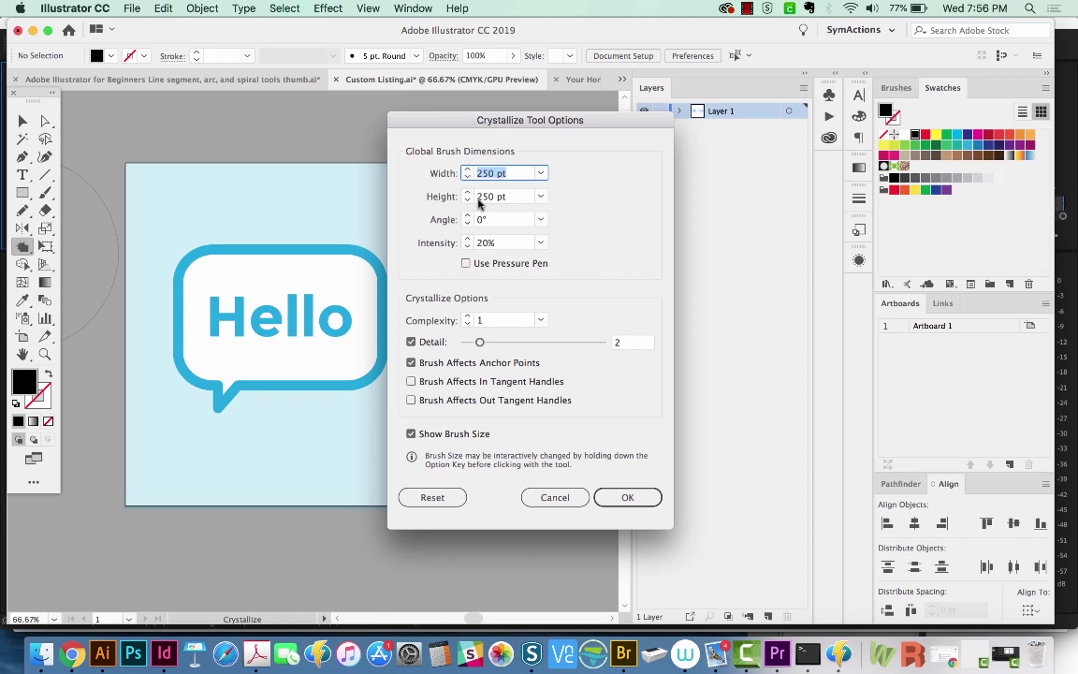
{"action": "type", "text": "50"}
{"action": "key", "text": "Tab"}
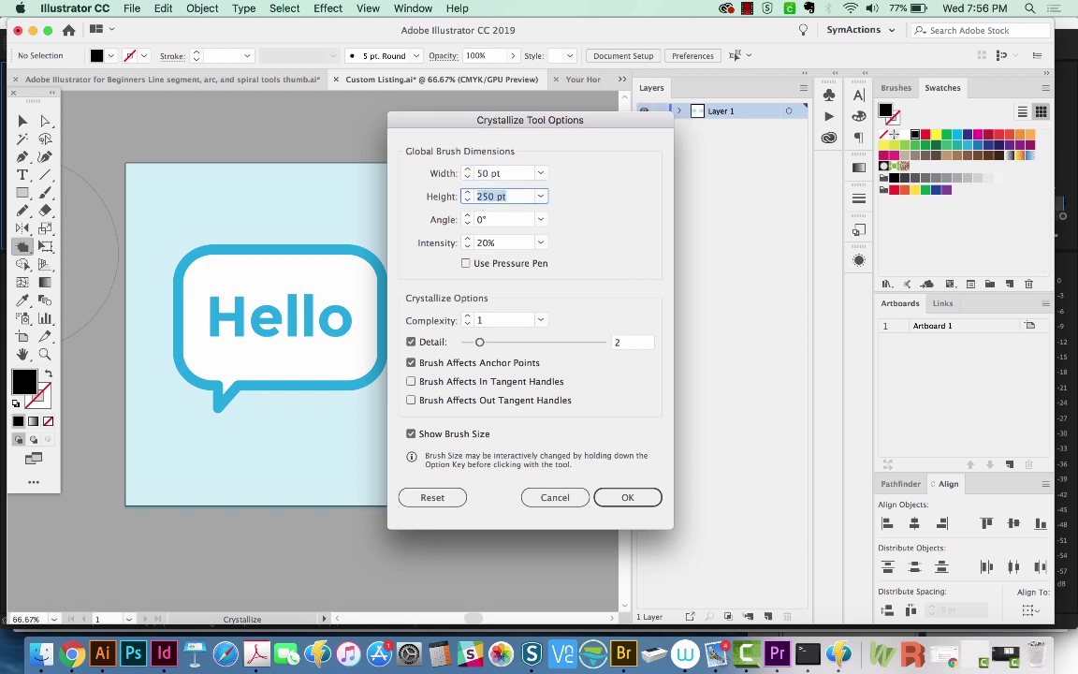
{"action": "type", "text": "50"}
{"action": "left_click", "coordinate": [473, 243]}
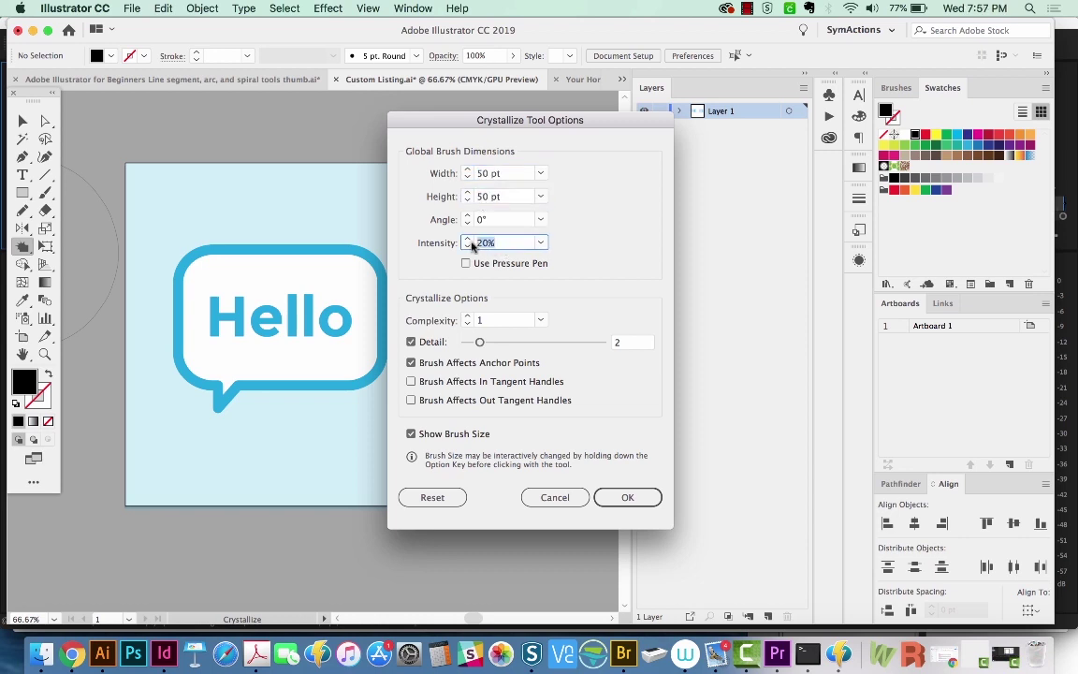
{"action": "key", "text": "Return"}
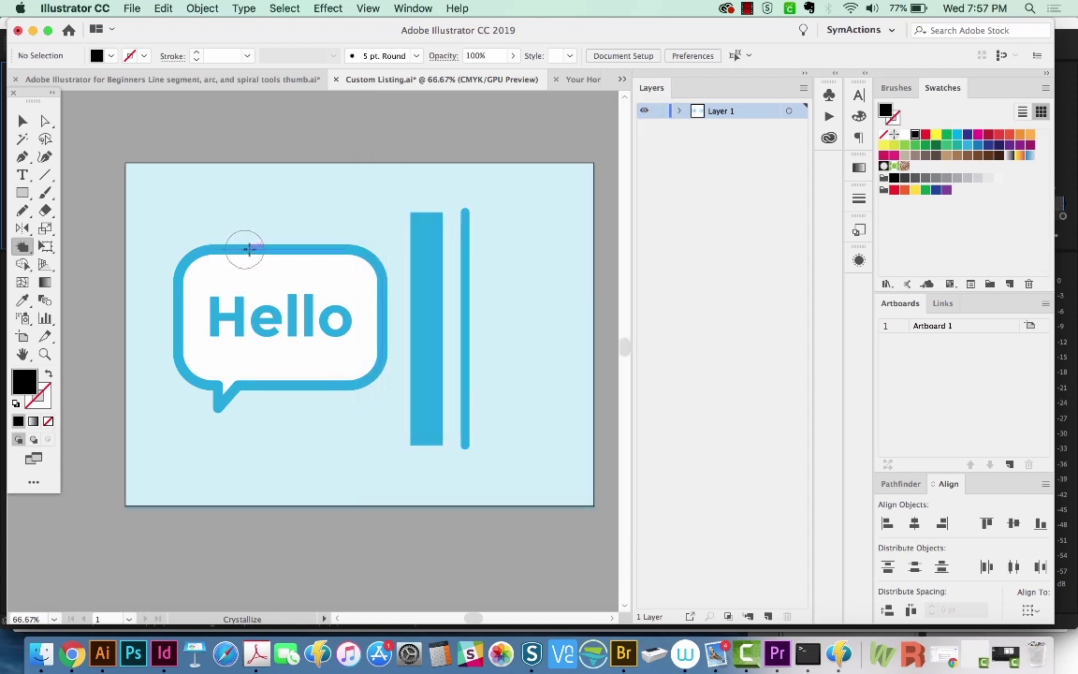
{"action": "mouse_move", "coordinate": [283, 240]}
{"action": "left_mouse_down"}
{"action": "mouse_move", "coordinate": [332, 239]}
{"action": "mouse_move", "coordinate": [360, 337]}
{"action": "mouse_move", "coordinate": [229, 384]}
{"action": "mouse_move", "coordinate": [178, 342]}
{"action": "mouse_move", "coordinate": [167, 276]}
{"action": "mouse_move", "coordinate": [176, 251]}
{"action": "mouse_move", "coordinate": [198, 251]}
{"action": "mouse_move", "coordinate": [195, 222]}
{"action": "mouse_move", "coordinate": [245, 217]}
{"action": "left_mouse_up"}
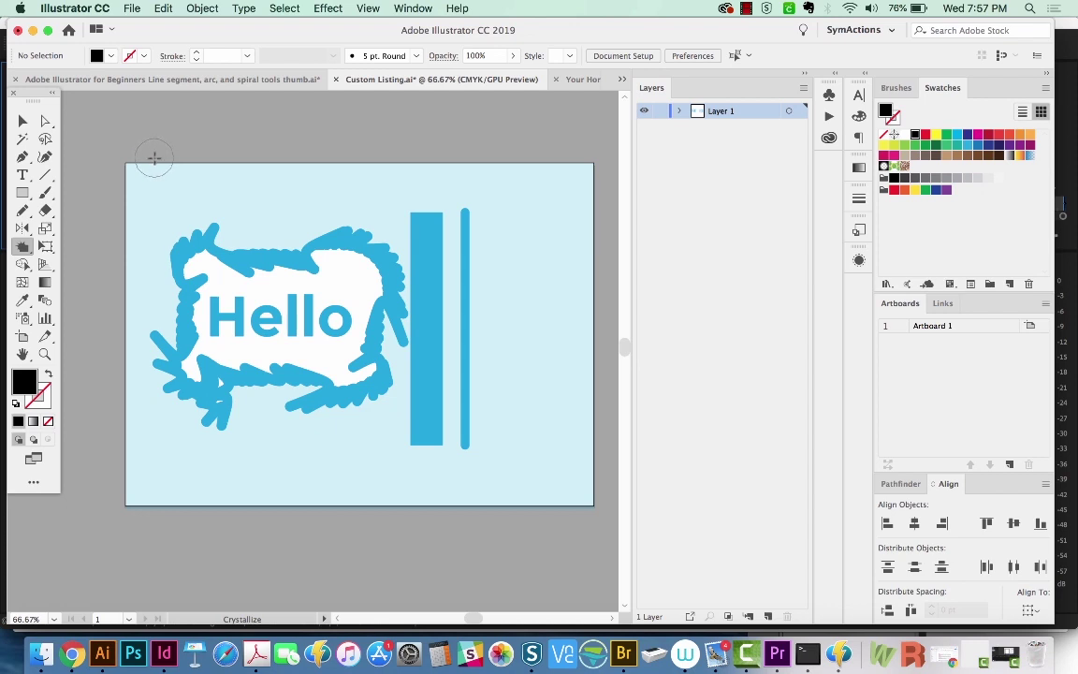
Crystallize the light-blue background's top edge and the thin vertical line.
{"action": "left_click", "coordinate": [164, 156], "text": "super"}
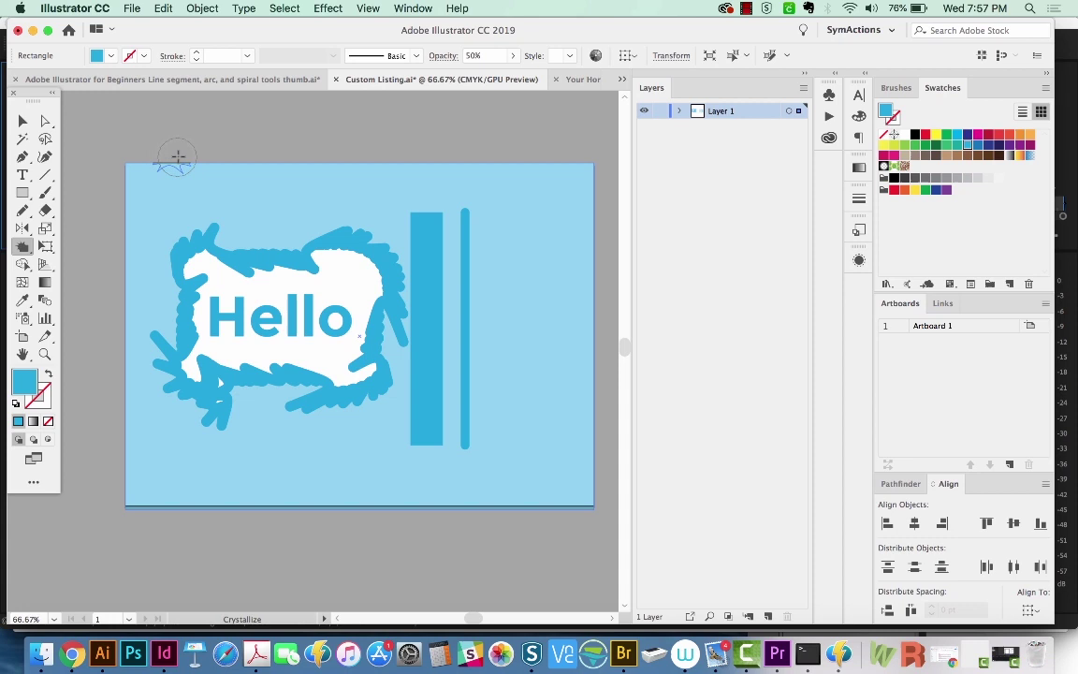
{"action": "mouse_move", "coordinate": [199, 156]}
{"action": "left_mouse_down"}
{"action": "mouse_move", "coordinate": [323, 172]}
{"action": "mouse_move", "coordinate": [477, 149]}
{"action": "mouse_move", "coordinate": [560, 173]}
{"action": "mouse_move", "coordinate": [590, 185]}
{"action": "mouse_move", "coordinate": [592, 271]}
{"action": "left_mouse_up"}
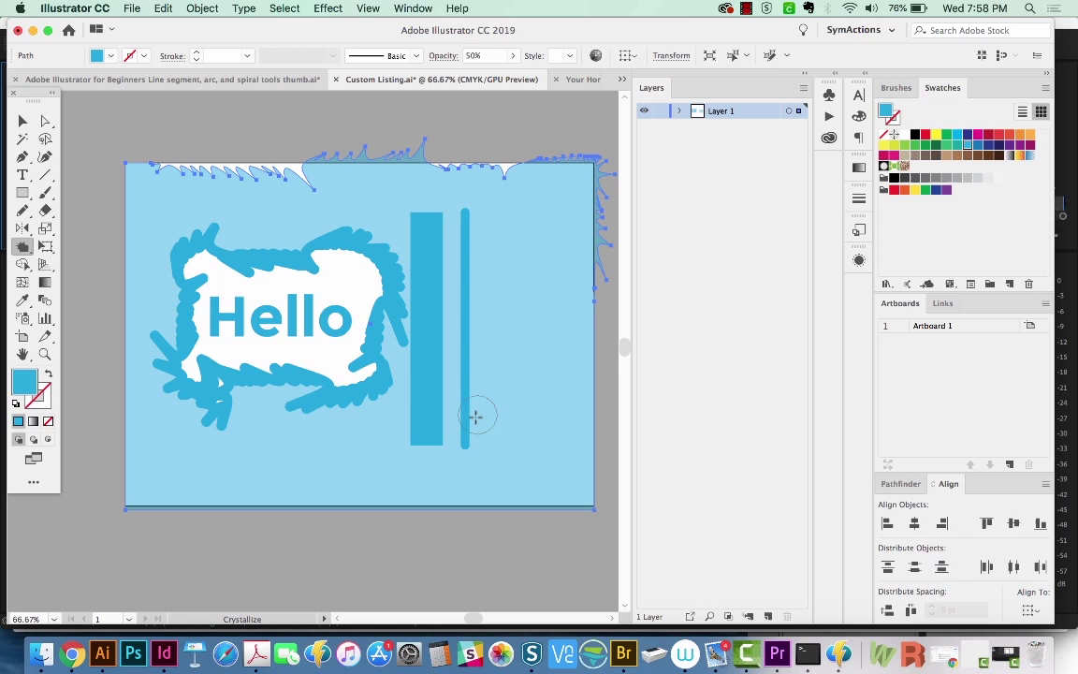
{"action": "mouse_move", "coordinate": [459, 421]}
{"action": "left_mouse_down"}
{"action": "mouse_move", "coordinate": [477, 363]}
{"action": "mouse_move", "coordinate": [464, 345]}
{"action": "mouse_move", "coordinate": [456, 271]}
{"action": "mouse_move", "coordinate": [469, 211]}
{"action": "left_mouse_up"}
{"action": "left_click", "coordinate": [24, 246]}
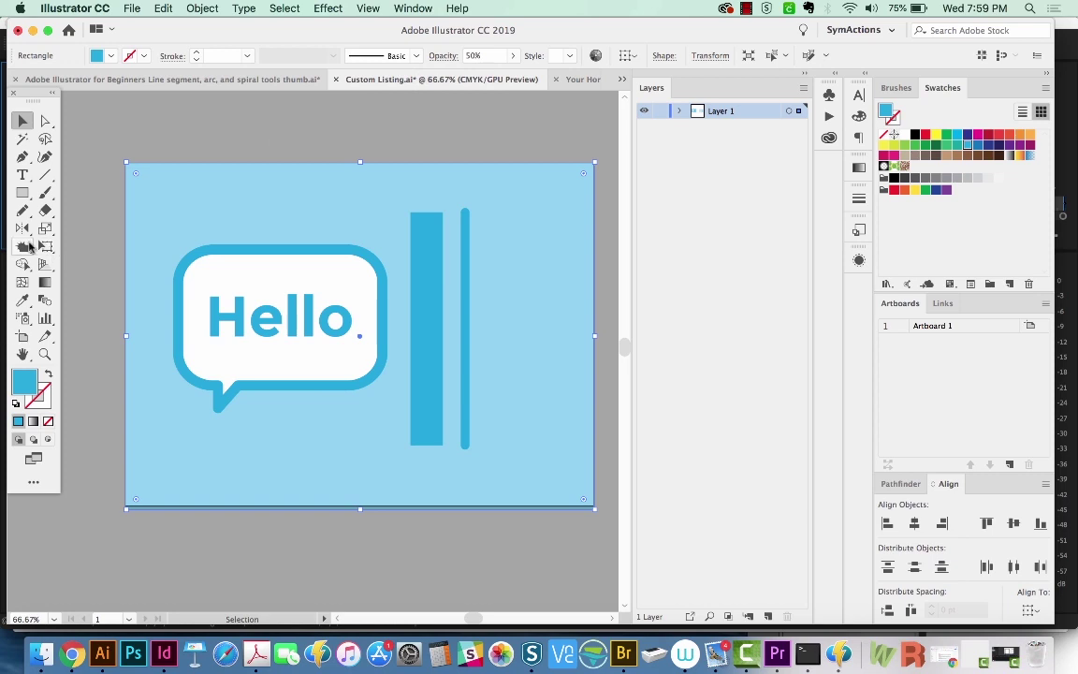
Choose the Wrinkle tool and set its brush to 250 pt width and height.
{"action": "left_click", "coordinate": [29, 246]}
{"action": "left_click", "coordinate": [94, 372]}
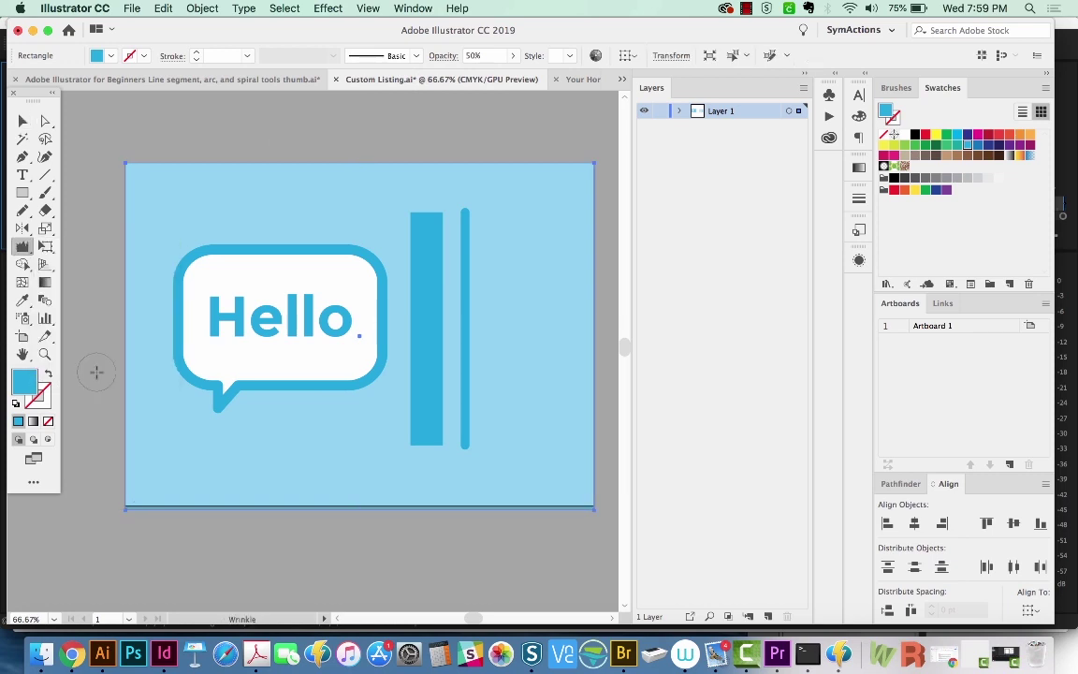
{"action": "double_click", "coordinate": [22, 247]}
{"action": "type", "text": "2"}
{"action": "key", "text": "Tab"}
{"action": "type", "text": "2"}
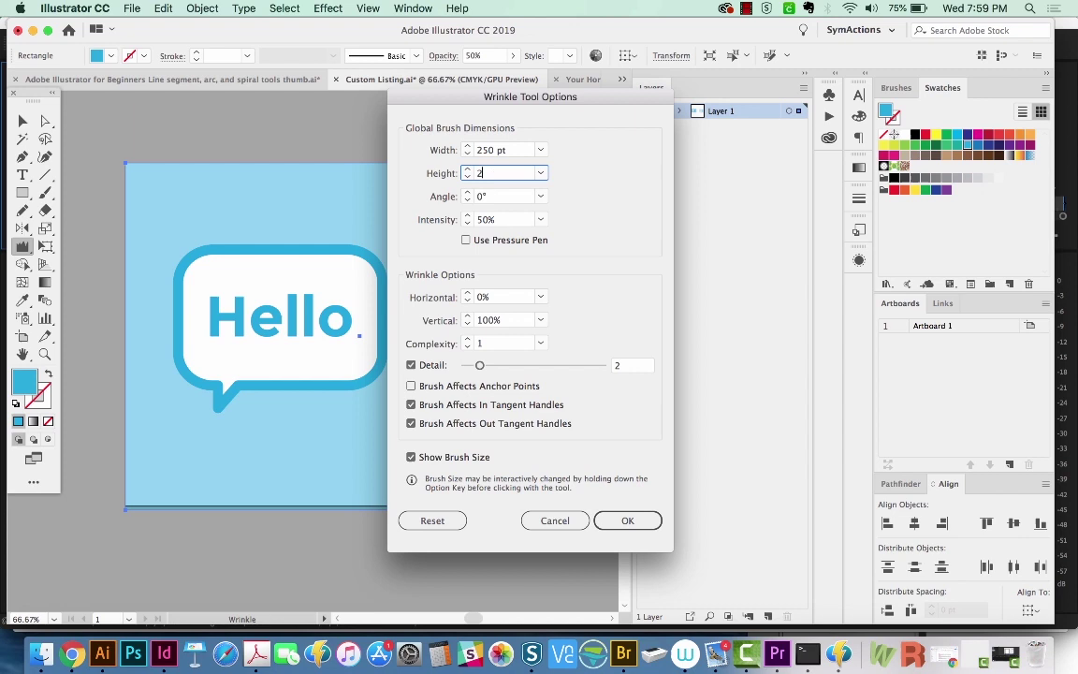
{"action": "type", "text": "50"}
{"action": "key", "text": "Return"}
Wrinkle the background's top and bottom edges.
{"action": "mouse_move", "coordinate": [505, 229]}
{"action": "left_mouse_down"}
{"action": "mouse_move", "coordinate": [205, 240]}
{"action": "mouse_move", "coordinate": [130, 231]}
{"action": "mouse_move", "coordinate": [121, 264]}
{"action": "mouse_move", "coordinate": [142, 279]}
{"action": "mouse_move", "coordinate": [129, 296]}
{"action": "left_mouse_up"}
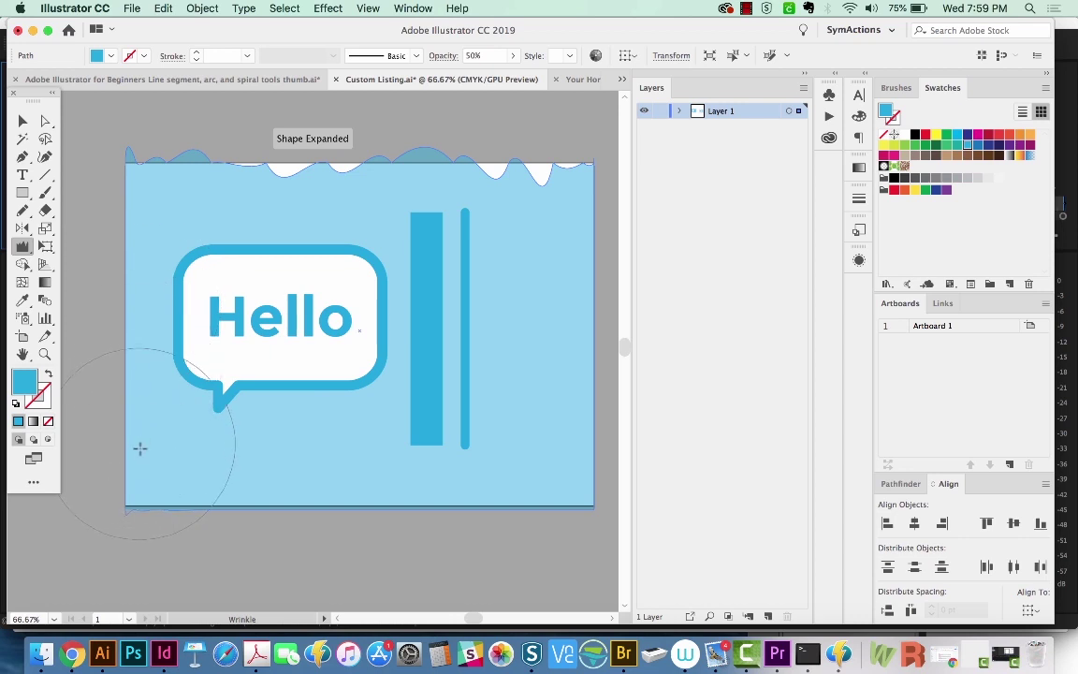
{"action": "mouse_move", "coordinate": [161, 498]}
{"action": "left_mouse_down"}
{"action": "mouse_move", "coordinate": [214, 506]}
{"action": "mouse_move", "coordinate": [378, 499]}
{"action": "mouse_move", "coordinate": [431, 482]}
{"action": "mouse_move", "coordinate": [559, 486]}
{"action": "left_mouse_up"}
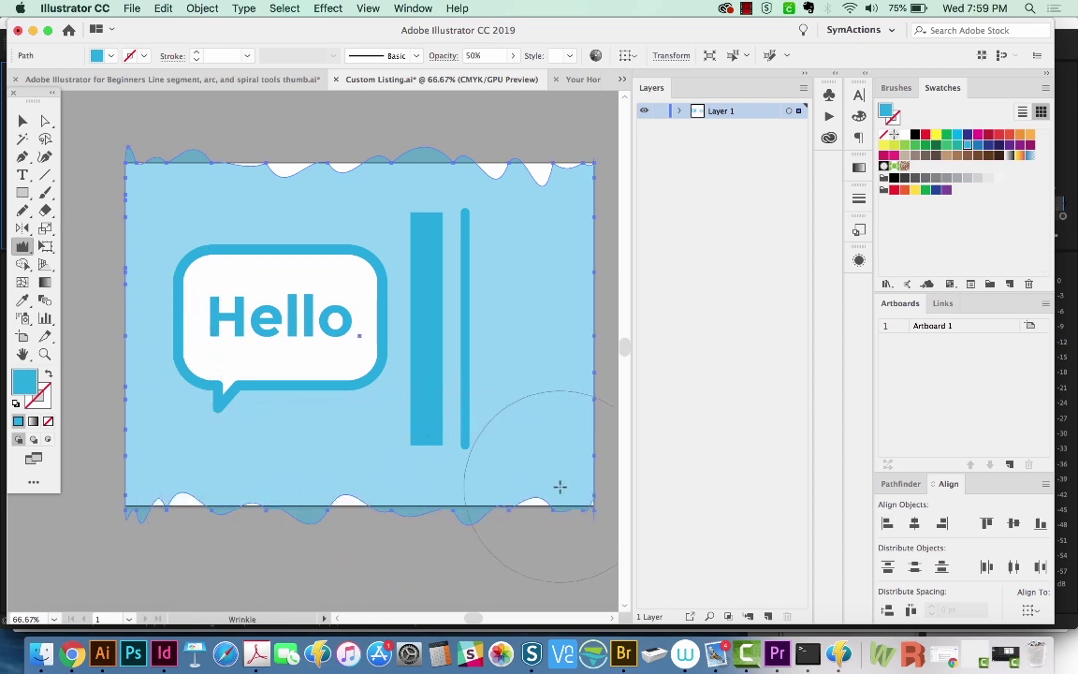
{"action": "scroll", "coordinate": [588, 371], "scroll_direction": "right", "scroll_amount": 2}
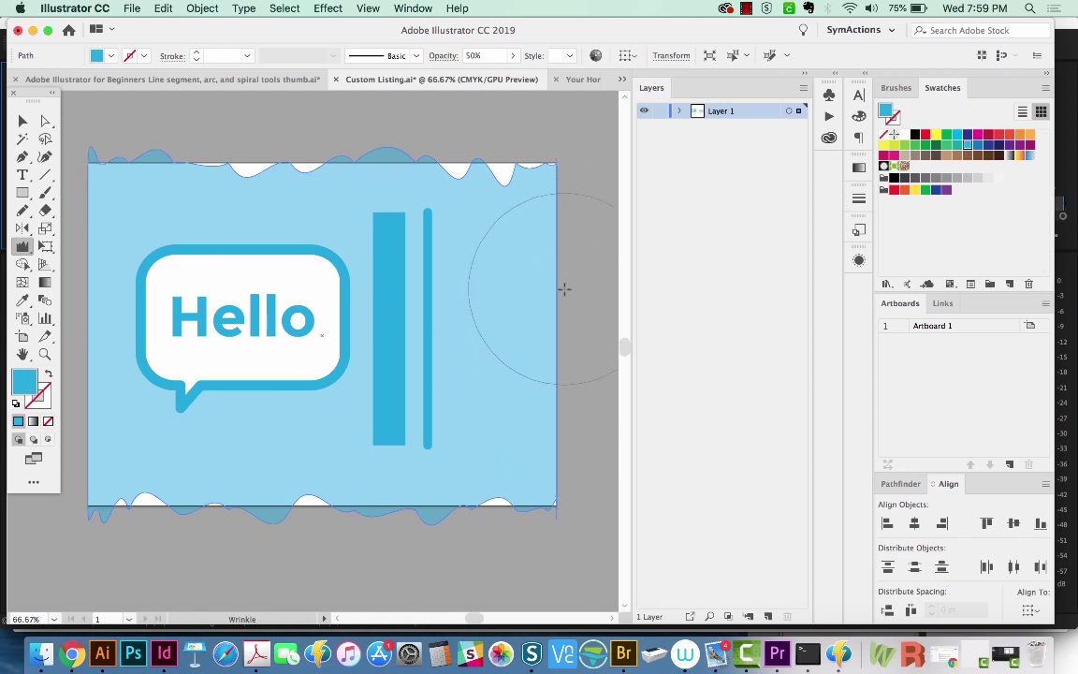
{"action": "left_click_drag", "start_coordinate": [257, 240], "coordinate": [281, 239]}
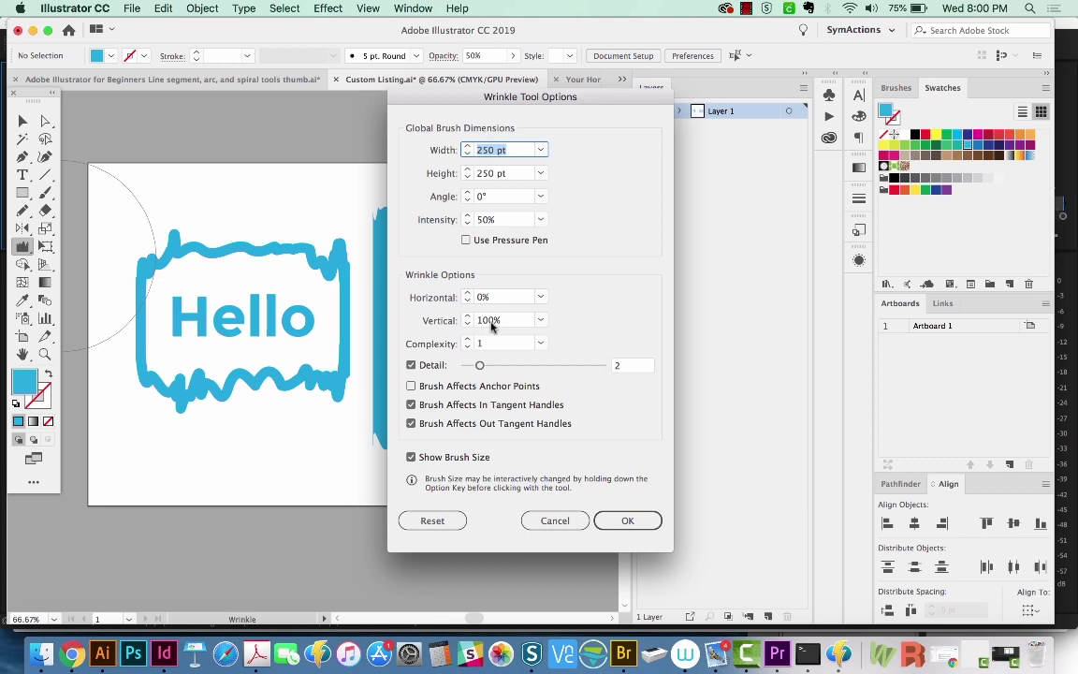
Set horizontal wrinkling to 100%, crumple the bars and bubble, then undo the crumpling.
{"action": "left_click", "coordinate": [492, 297]}
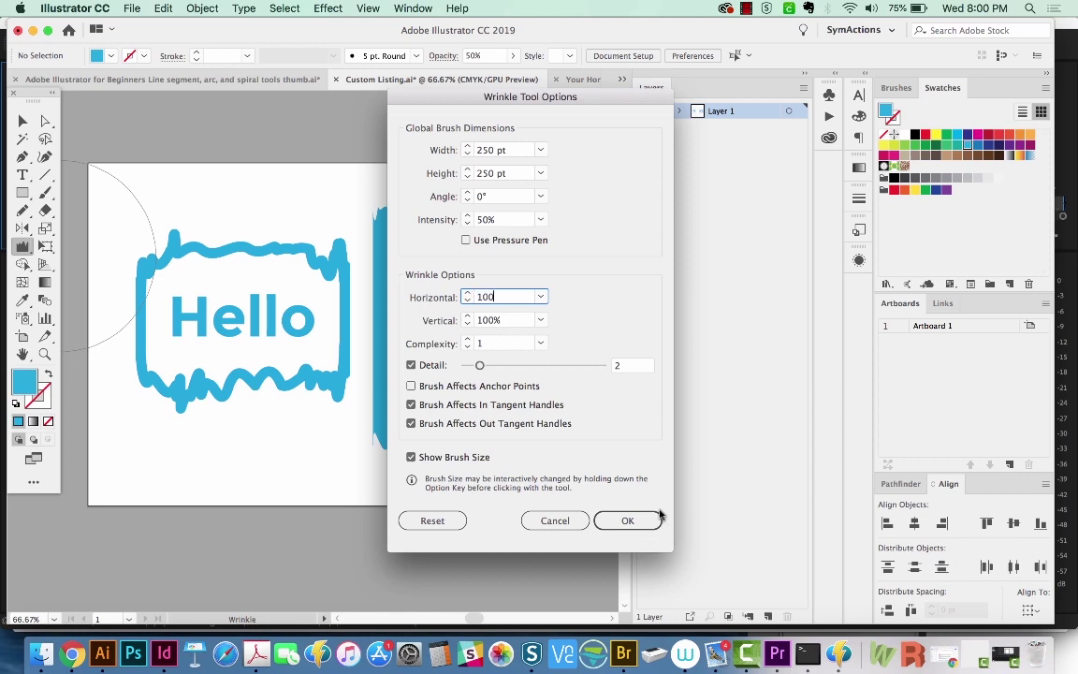
{"action": "left_click", "coordinate": [625, 520]}
{"action": "mouse_move", "coordinate": [494, 409]}
{"action": "left_mouse_down"}
{"action": "mouse_move", "coordinate": [384, 253]}
{"action": "mouse_move", "coordinate": [396, 255]}
{"action": "mouse_move", "coordinate": [386, 260]}
{"action": "mouse_move", "coordinate": [385, 325]}
{"action": "mouse_move", "coordinate": [413, 393]}
{"action": "mouse_move", "coordinate": [205, 337]}
{"action": "mouse_move", "coordinate": [186, 298]}
{"action": "mouse_move", "coordinate": [313, 361]}
{"action": "mouse_move", "coordinate": [245, 309]}
{"action": "mouse_move", "coordinate": [253, 404]}
{"action": "left_mouse_up"}
{"action": "key", "text": "v"}
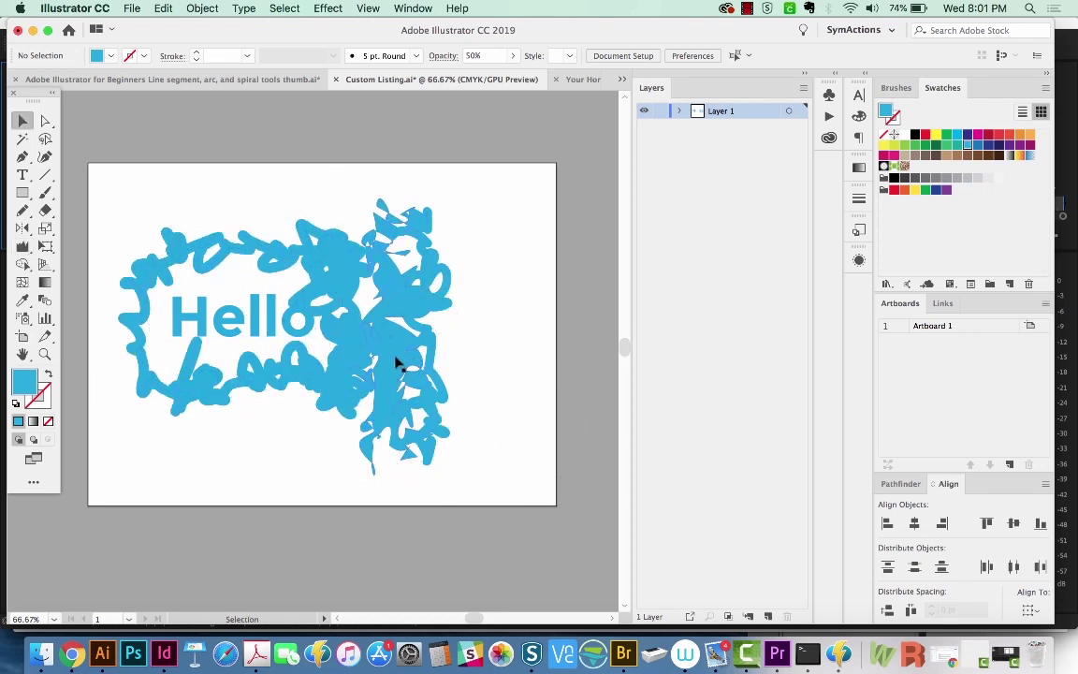
{"action": "left_click", "coordinate": [396, 363]}
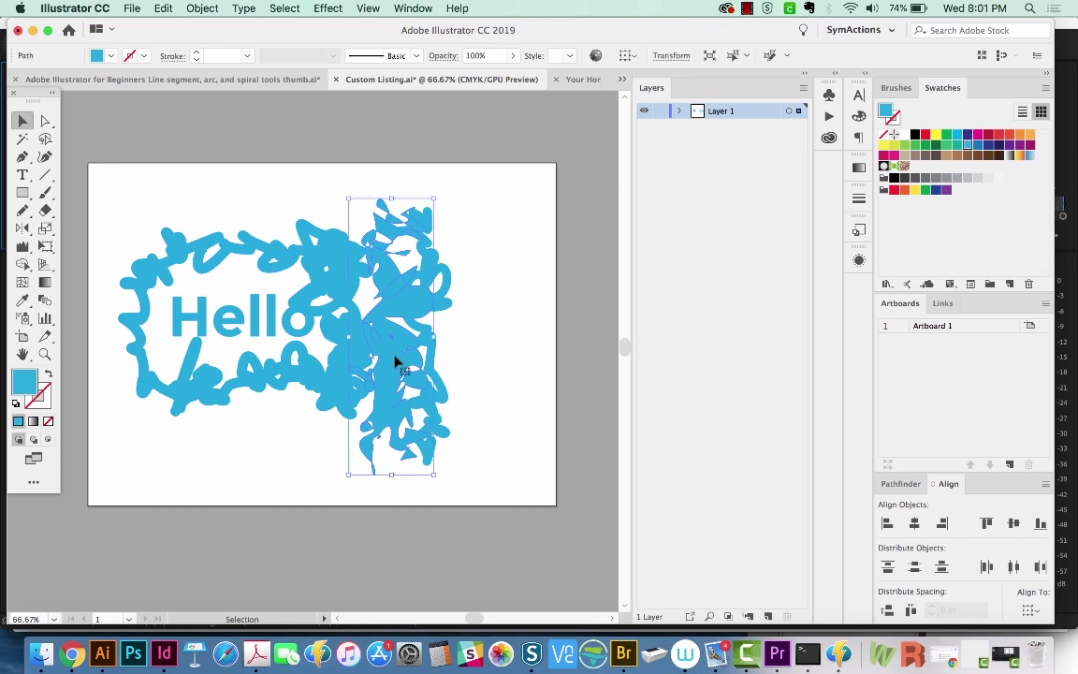
{"action": "key", "text": "super+z"}
{"action": "key", "text": "super+z"}
{"action": "key", "text": "super+z"}
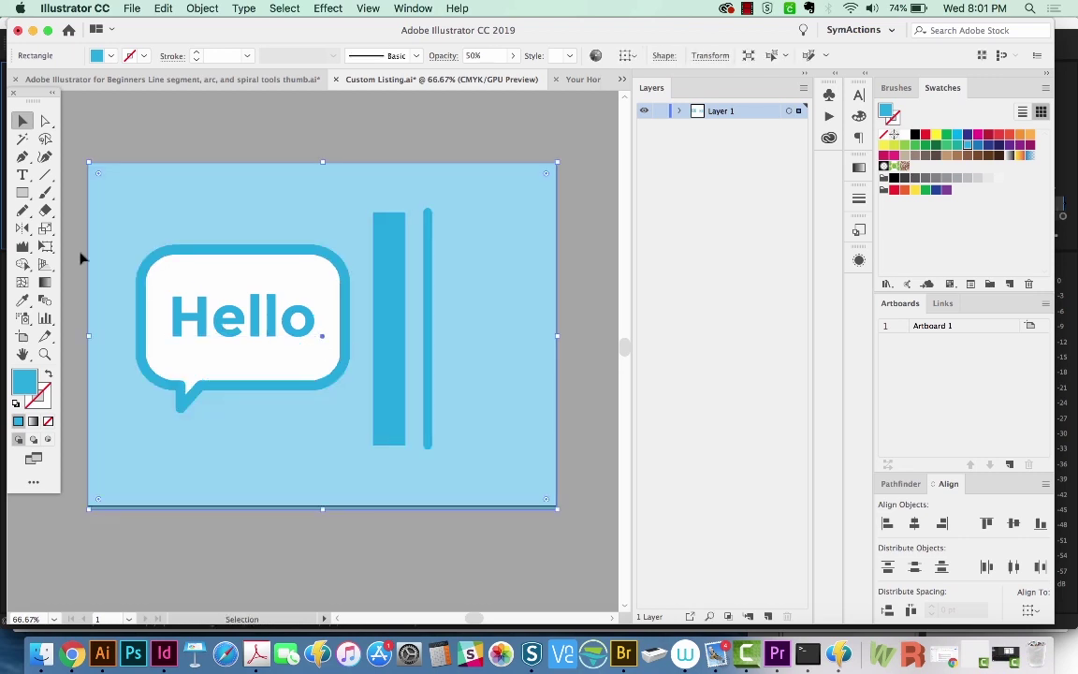
Shrink the Wrinkle tool brush to 50 pt width and height.
{"action": "double_click", "coordinate": [22, 247]}
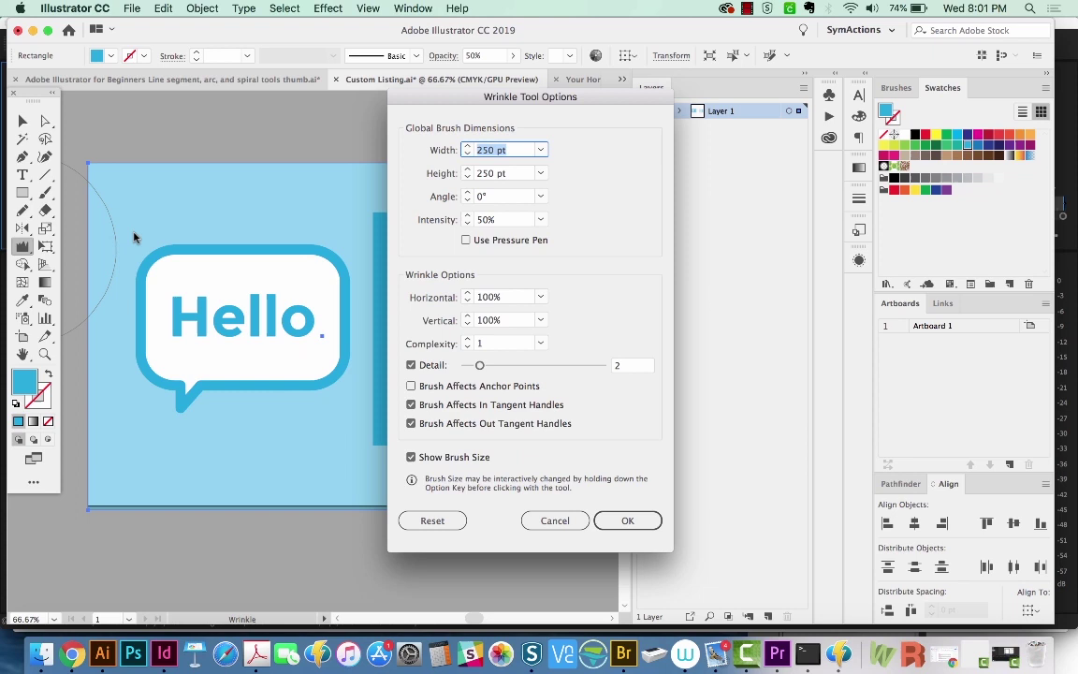
{"action": "type", "text": "50"}
{"action": "key", "text": "Tab"}
{"action": "type", "text": "5"}
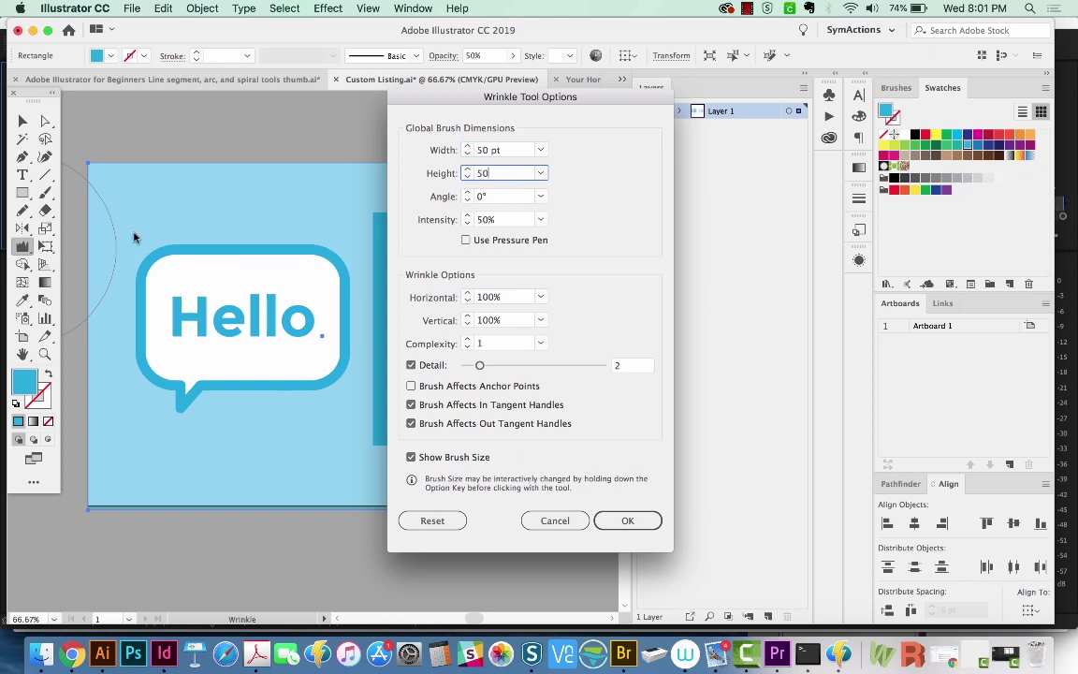
{"action": "key", "text": "Return"}
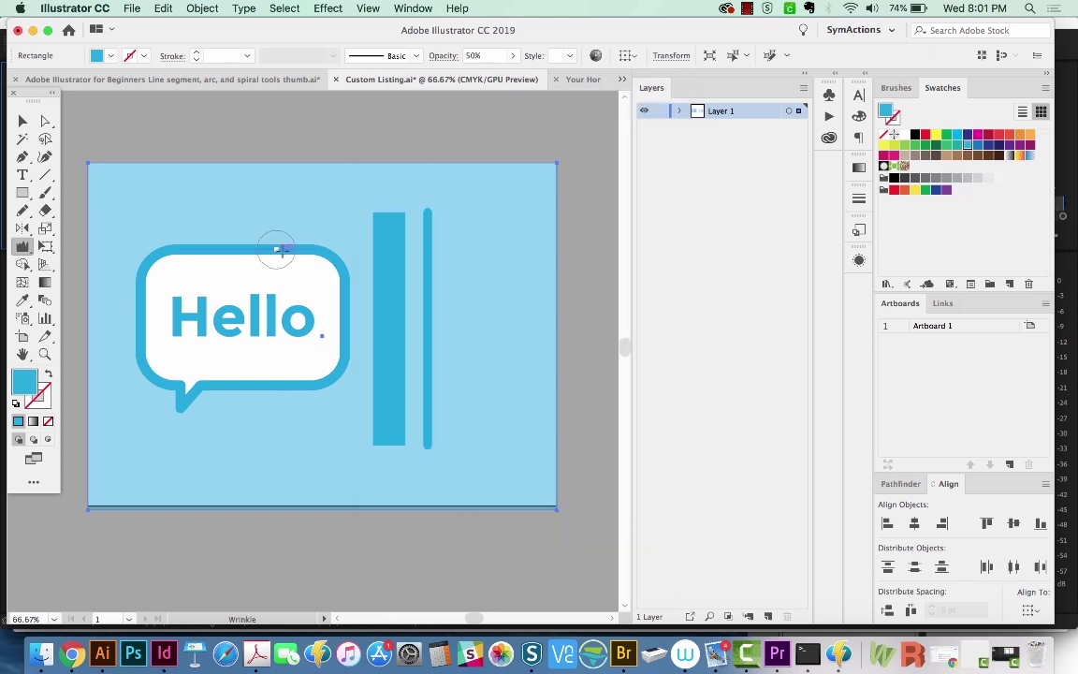
Wrinkle the light blue background's top and left edges, then zoom in to inspect them.
{"action": "mouse_move", "coordinate": [228, 170]}
{"action": "left_mouse_down"}
{"action": "mouse_move", "coordinate": [123, 163]}
{"action": "mouse_move", "coordinate": [94, 180]}
{"action": "mouse_move", "coordinate": [88, 387]}
{"action": "mouse_move", "coordinate": [99, 450]}
{"action": "mouse_move", "coordinate": [83, 506]}
{"action": "mouse_move", "coordinate": [152, 508]}
{"action": "left_mouse_up"}
{"action": "key", "text": "super+shift+a"}
{"action": "key", "text": "z"}
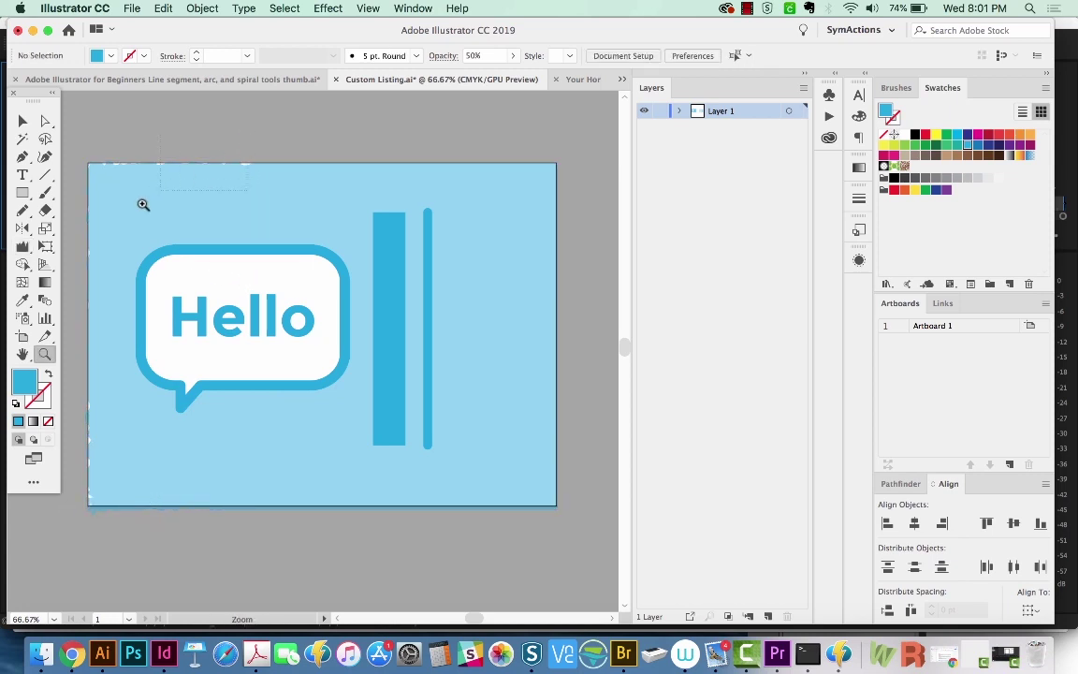
{"action": "left_click_drag", "start_coordinate": [225, 123], "coordinate": [125, 222]}
{"action": "scroll", "coordinate": [360, 335], "scroll_direction": "down", "scroll_amount": 4}
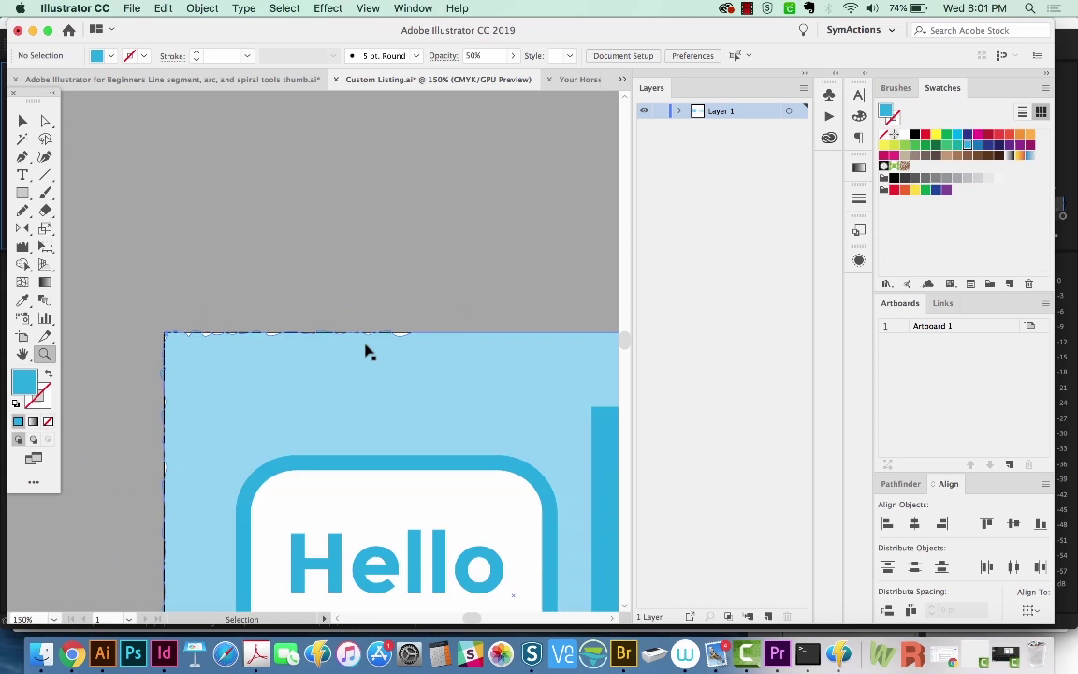
{"action": "left_click_drag", "start_coordinate": [416, 366], "coordinate": [404, 212]}
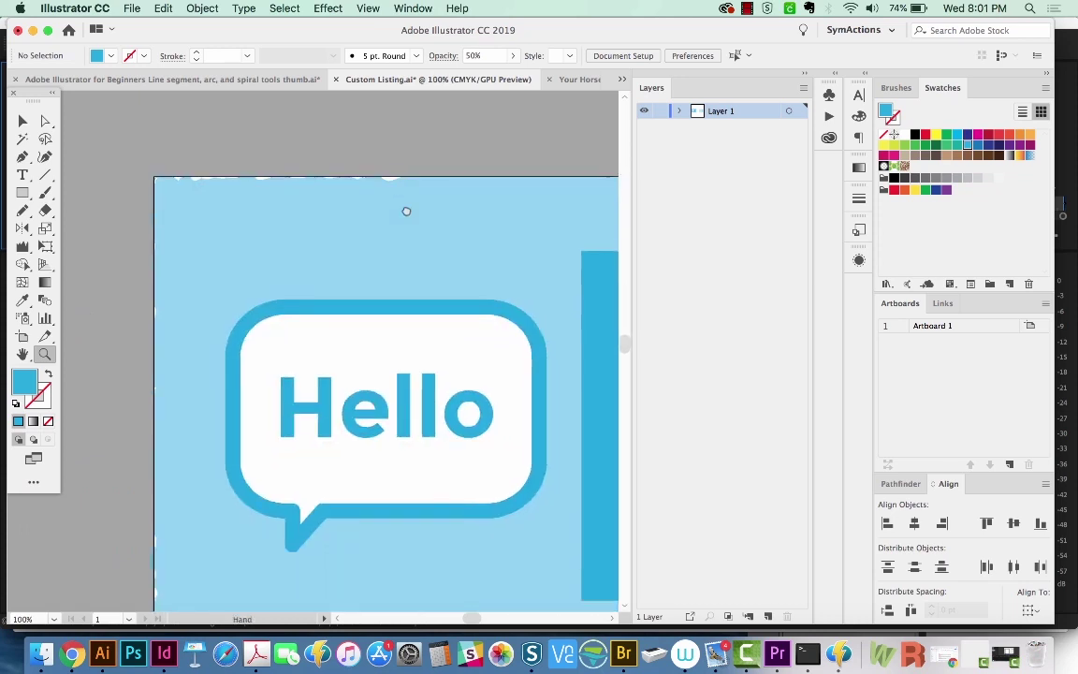
Select the Hello speech bubble and wrinkle its top and bottom outline.
{"action": "left_click", "coordinate": [324, 312], "text": "super"}
{"action": "key", "text": "shift+r"}
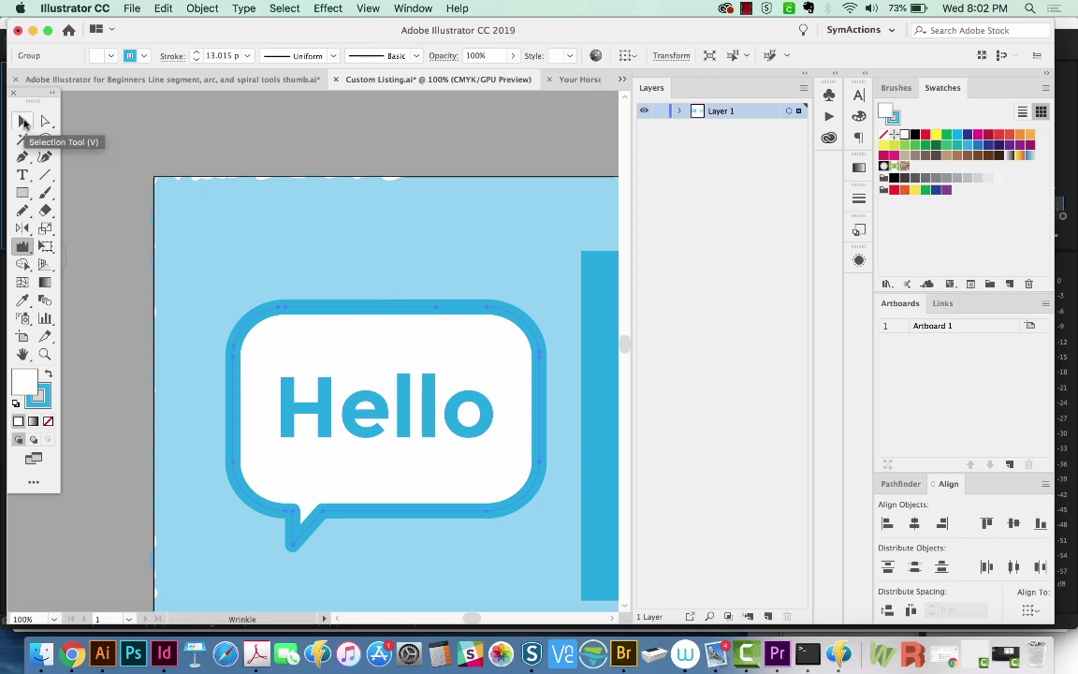
{"action": "mouse_move", "coordinate": [324, 311]}
{"action": "left_mouse_down"}
{"action": "mouse_move", "coordinate": [372, 313]}
{"action": "mouse_move", "coordinate": [495, 301]}
{"action": "mouse_move", "coordinate": [520, 332]}
{"action": "mouse_move", "coordinate": [534, 434]}
{"action": "mouse_move", "coordinate": [477, 510]}
{"action": "mouse_move", "coordinate": [428, 507]}
{"action": "left_mouse_up"}
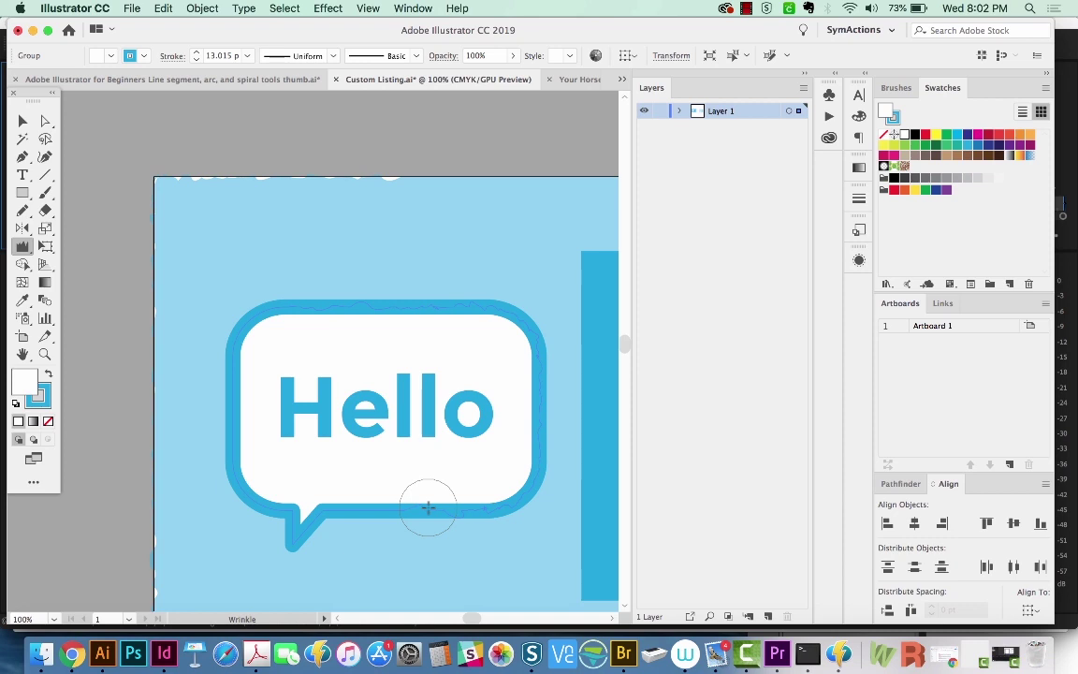
{"action": "mouse_move", "coordinate": [428, 507]}
{"action": "left_mouse_down"}
{"action": "mouse_move", "coordinate": [328, 509]}
{"action": "mouse_move", "coordinate": [306, 547]}
{"action": "mouse_move", "coordinate": [279, 550]}
{"action": "mouse_move", "coordinate": [233, 449]}
{"action": "mouse_move", "coordinate": [231, 375]}
{"action": "mouse_move", "coordinate": [253, 320]}
{"action": "left_mouse_up"}
{"action": "key", "text": "super+minus"}
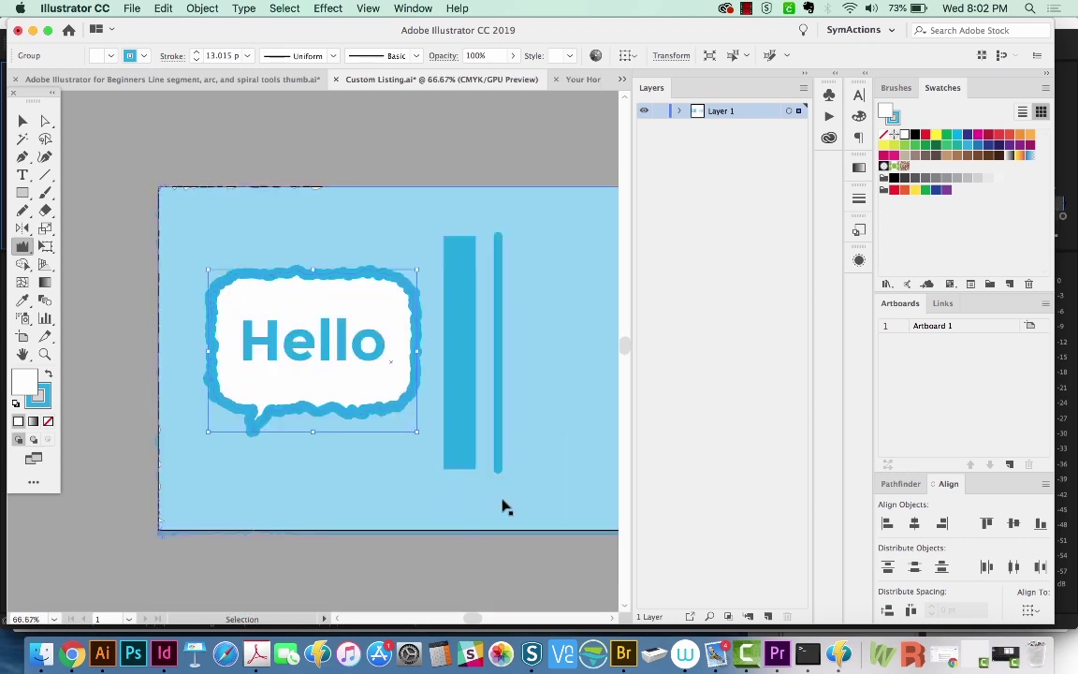
Zoom in on the two bars, wrinkle the thick bar's top edge and make the thin line wavy.
{"action": "key", "text": "z"}
{"action": "left_click_drag", "start_coordinate": [475, 259], "coordinate": [269, 344]}
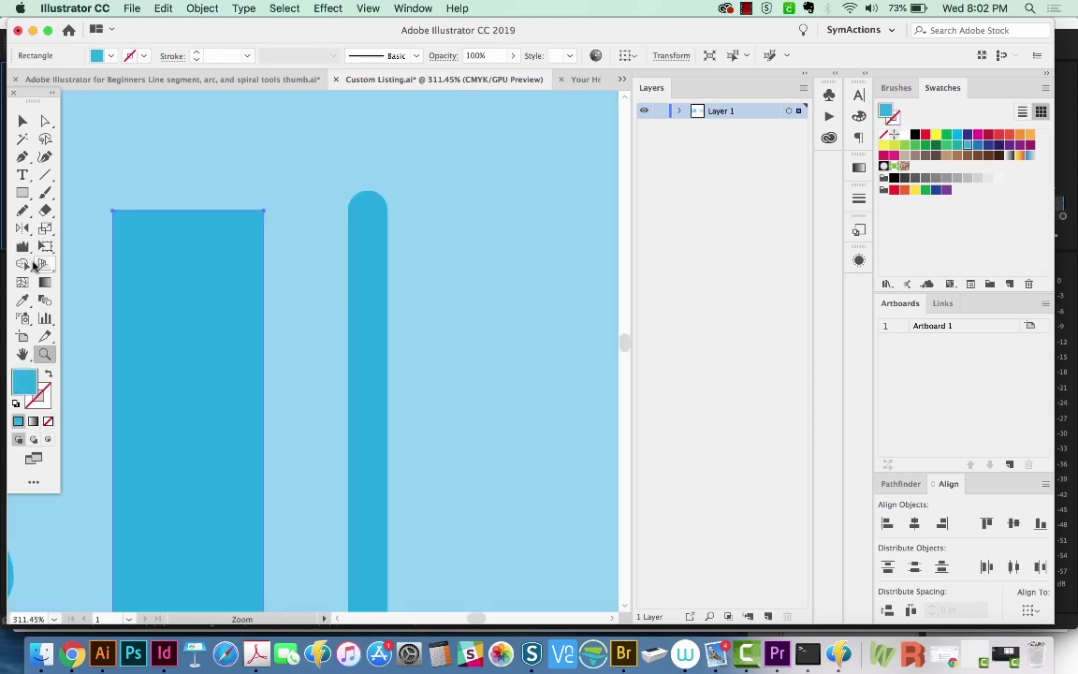
{"action": "left_click", "coordinate": [22, 246]}
{"action": "mouse_move", "coordinate": [173, 257]}
{"action": "left_mouse_down"}
{"action": "mouse_move", "coordinate": [179, 211]}
{"action": "mouse_move", "coordinate": [191, 359]}
{"action": "mouse_move", "coordinate": [153, 372]}
{"action": "mouse_move", "coordinate": [206, 492]}
{"action": "left_mouse_up"}
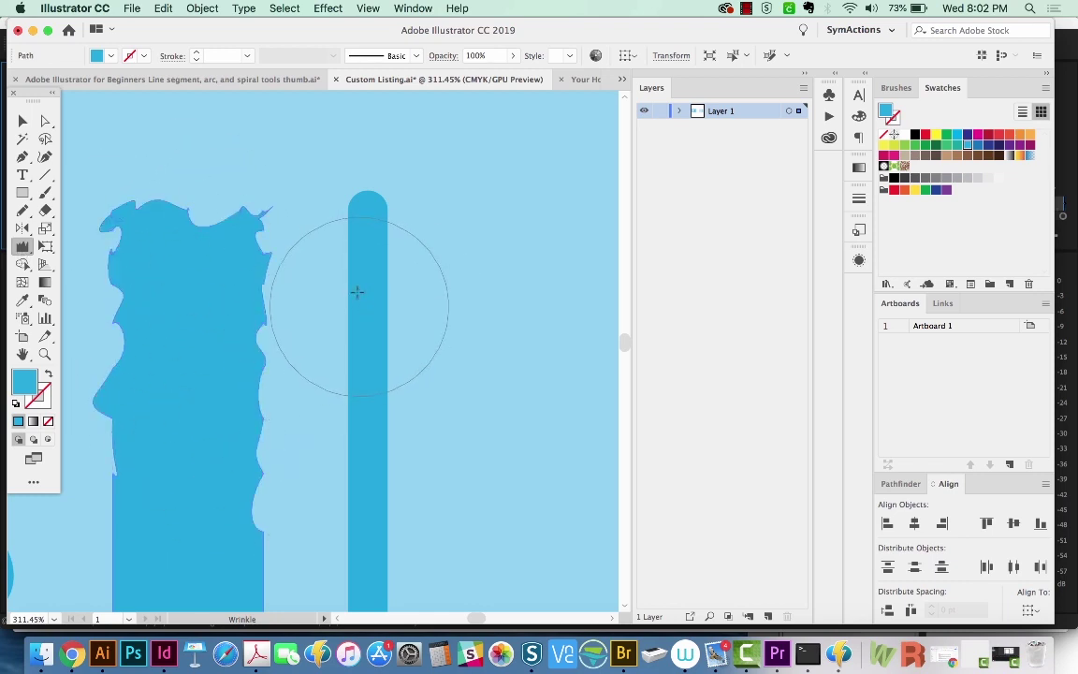
{"action": "mouse_move", "coordinate": [356, 292]}
{"action": "left_mouse_down"}
{"action": "mouse_move", "coordinate": [362, 282]}
{"action": "mouse_move", "coordinate": [368, 323]}
{"action": "mouse_move", "coordinate": [392, 320]}
{"action": "mouse_move", "coordinate": [368, 326]}
{"action": "mouse_move", "coordinate": [380, 405]}
{"action": "left_mouse_up"}
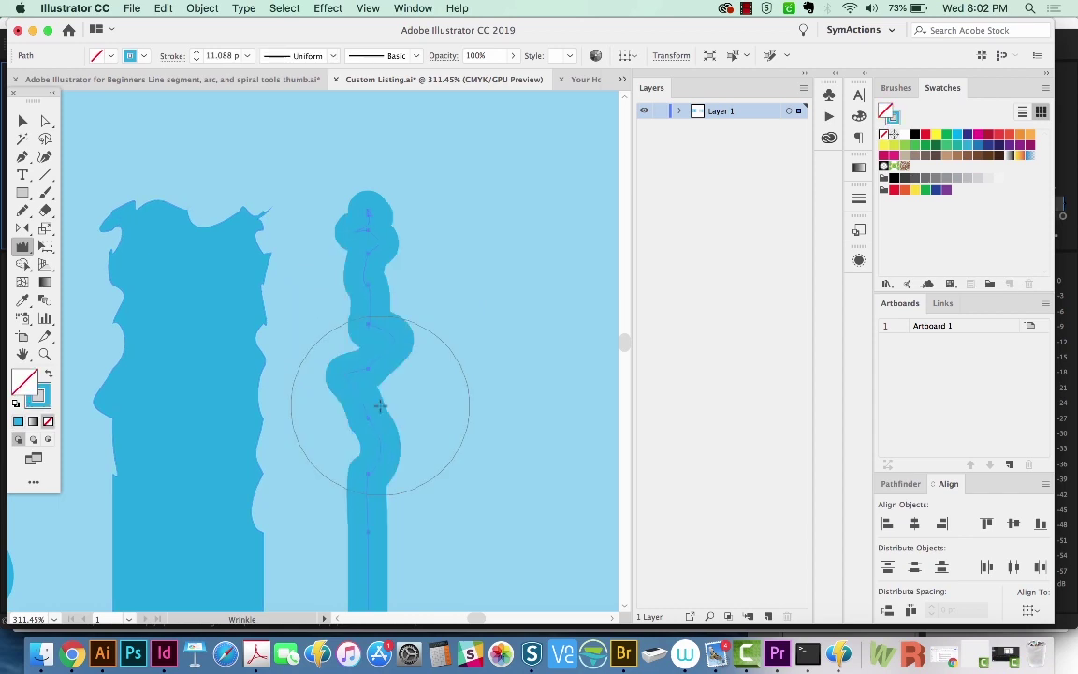
Select the thick vertical bar and roughen its left edge with the Wrinkle tool.
{"action": "key", "text": "v"}
{"action": "key", "text": "super+0"}
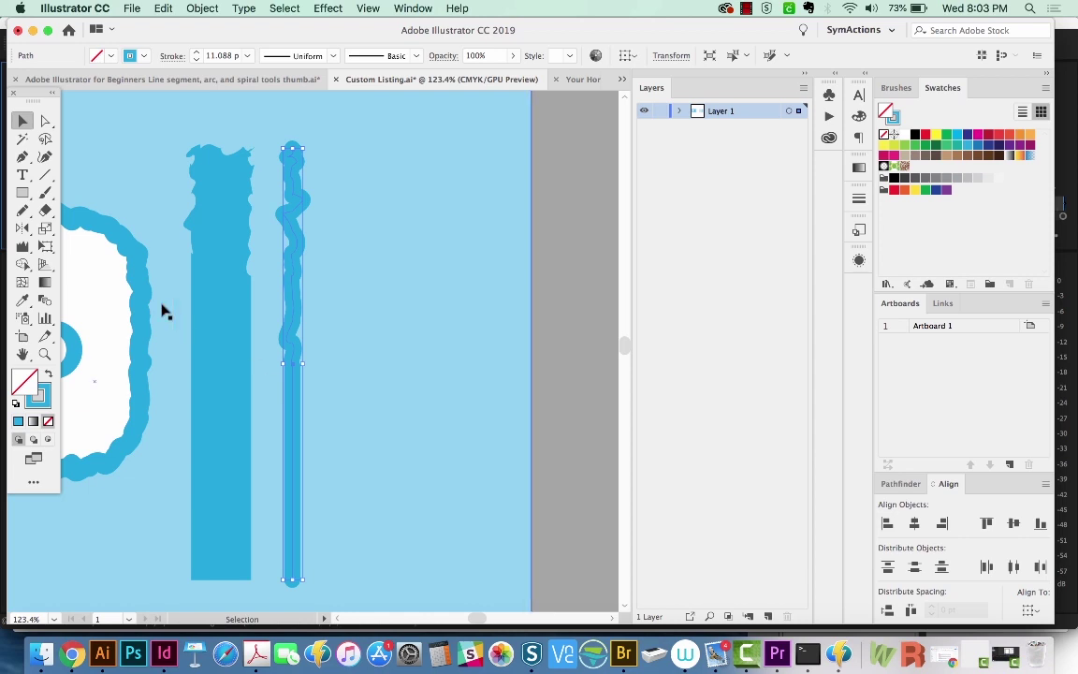
{"action": "key", "text": "super+alt+["}
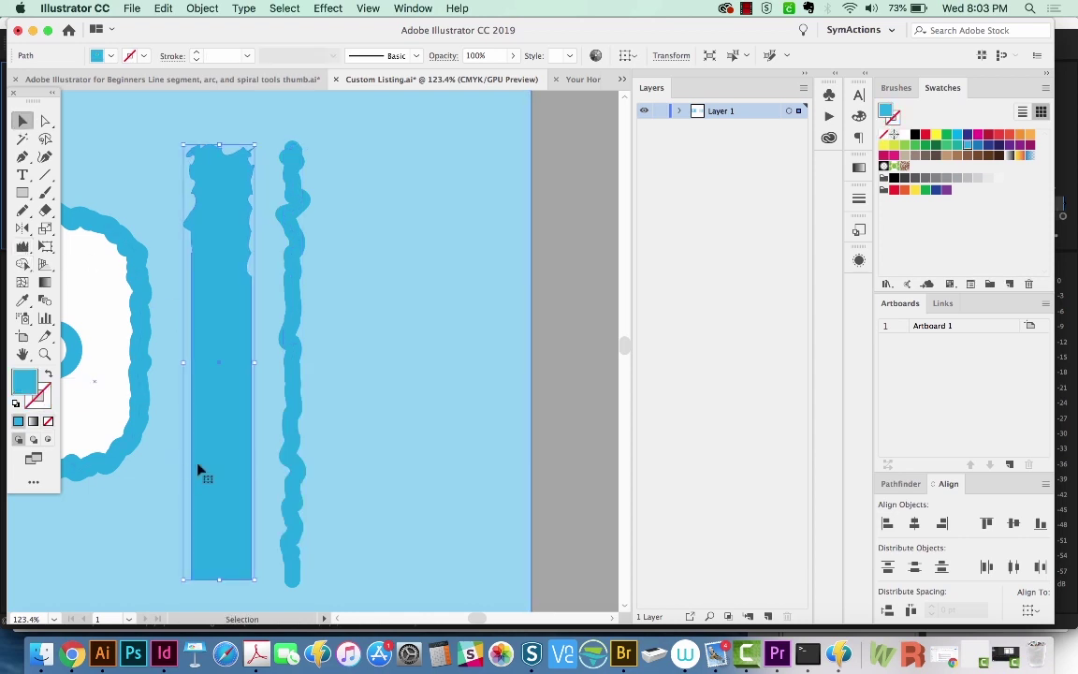
{"action": "left_click", "coordinate": [22, 246]}
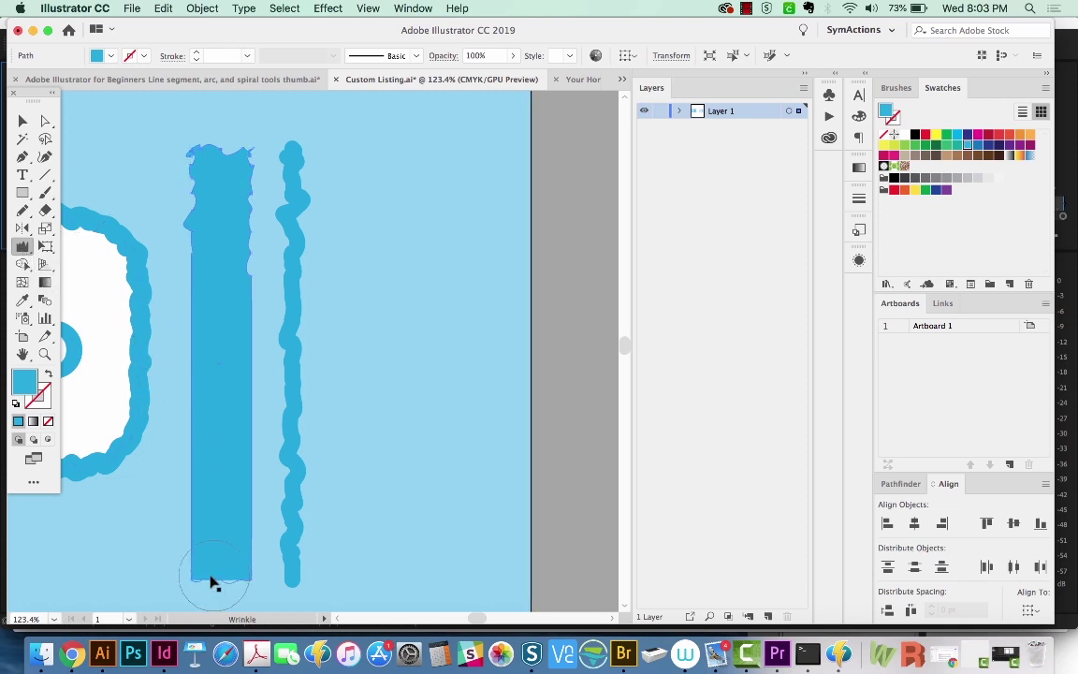
{"action": "mouse_move", "coordinate": [213, 582]}
{"action": "left_mouse_down"}
{"action": "mouse_move", "coordinate": [192, 560]}
{"action": "mouse_move", "coordinate": [207, 520]}
{"action": "mouse_move", "coordinate": [190, 426]}
{"action": "mouse_move", "coordinate": [189, 252]}
{"action": "mouse_move", "coordinate": [196, 284]}
{"action": "mouse_move", "coordinate": [250, 269]}
{"action": "mouse_move", "coordinate": [253, 541]}
{"action": "mouse_move", "coordinate": [258, 450]}
{"action": "left_mouse_up"}
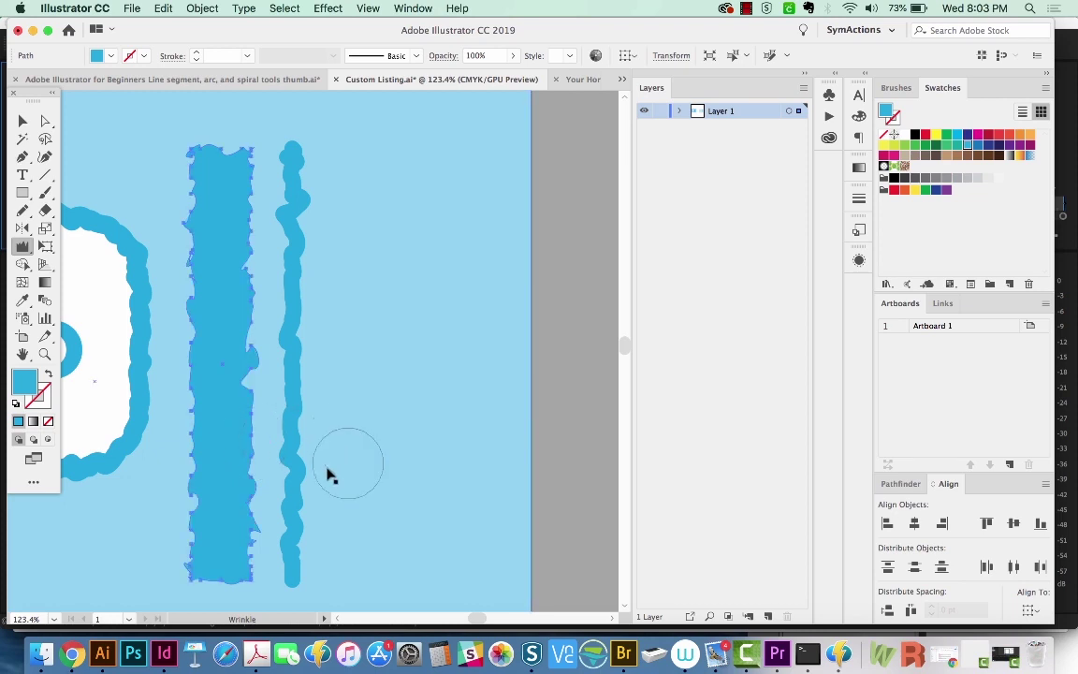
{"action": "key", "text": "super+minus"}
{"action": "key", "text": "super+minus"}
{"action": "key", "text": "super+minus"}
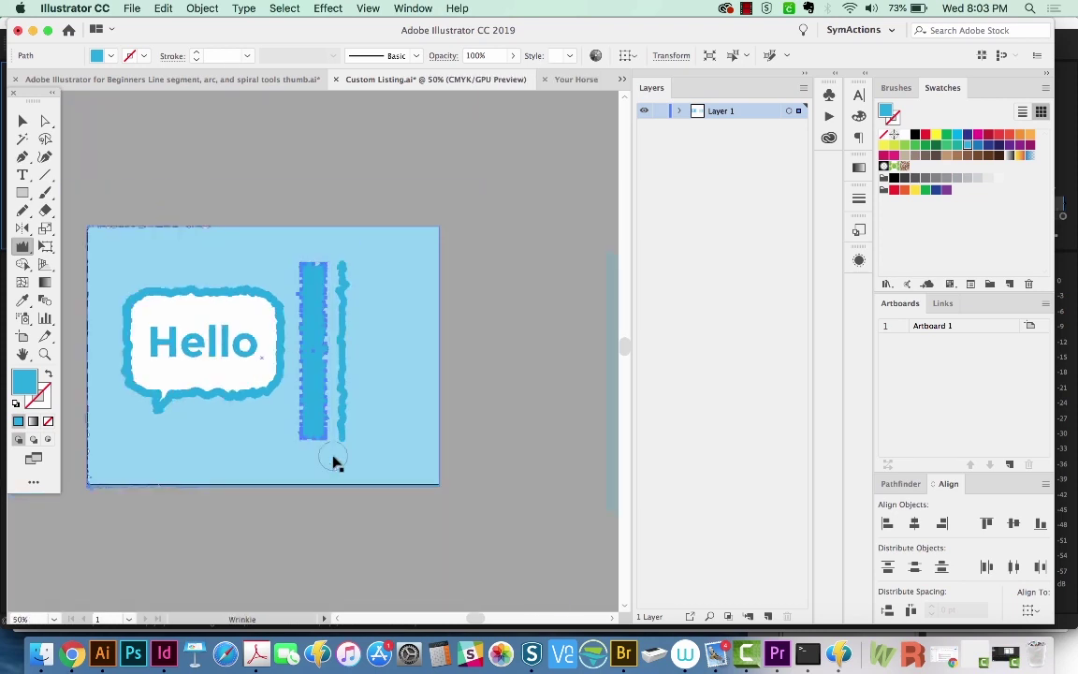